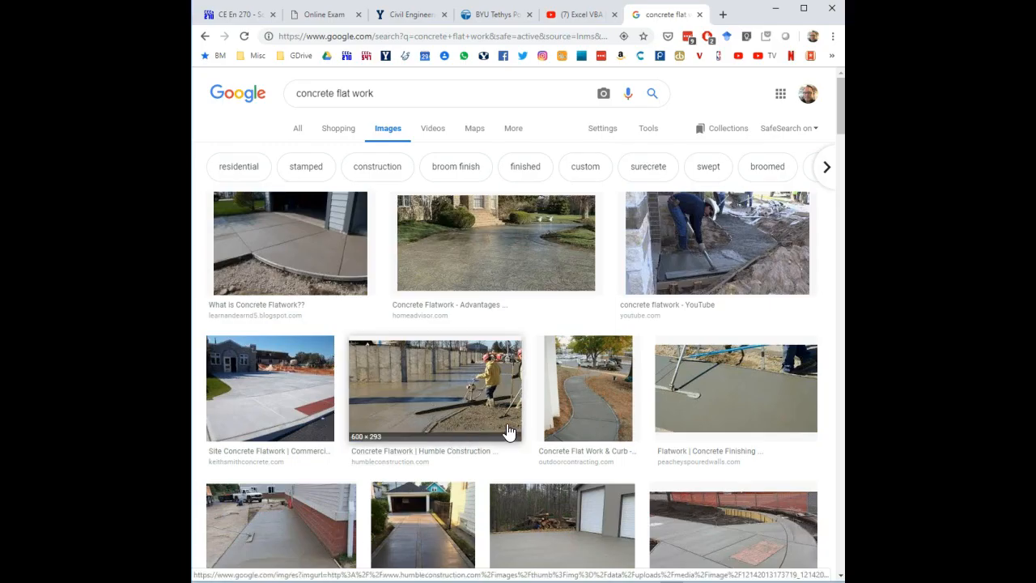
# Step: Browse the image search results for concrete flat work, opening several examples to view them larger
pyautogui.click(321, 265)
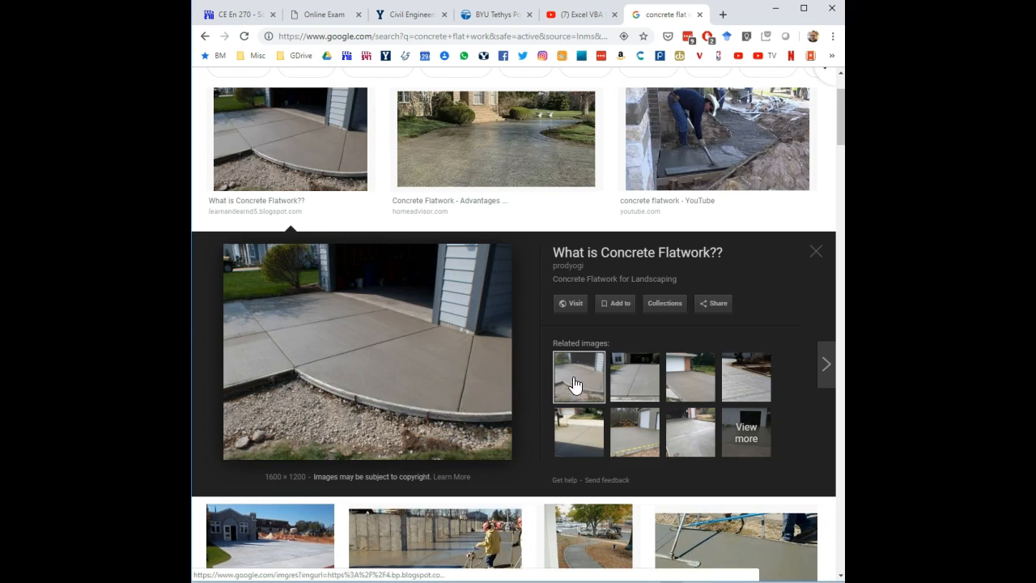
pyautogui.click(637, 395)
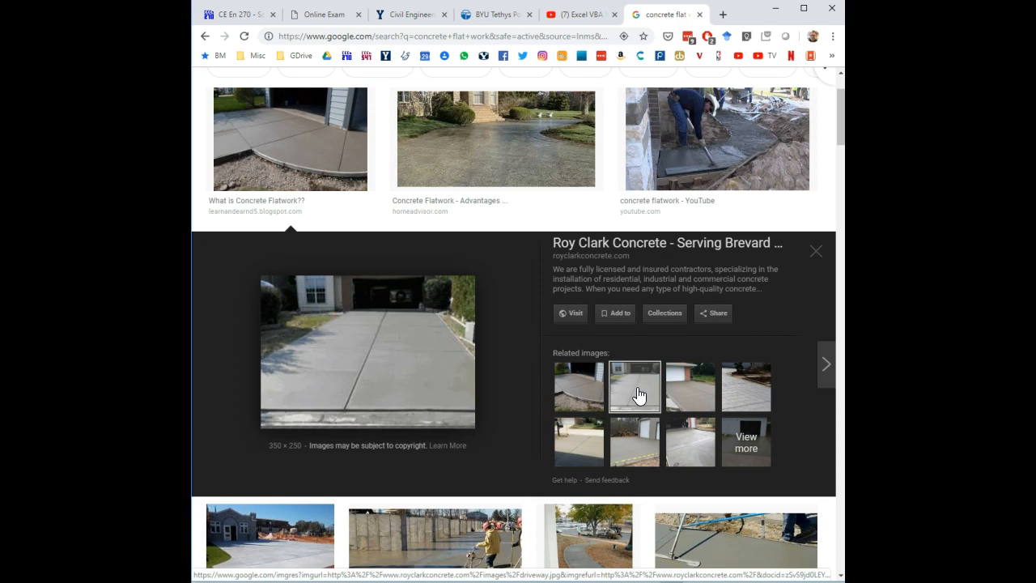
pyautogui.click(685, 397)
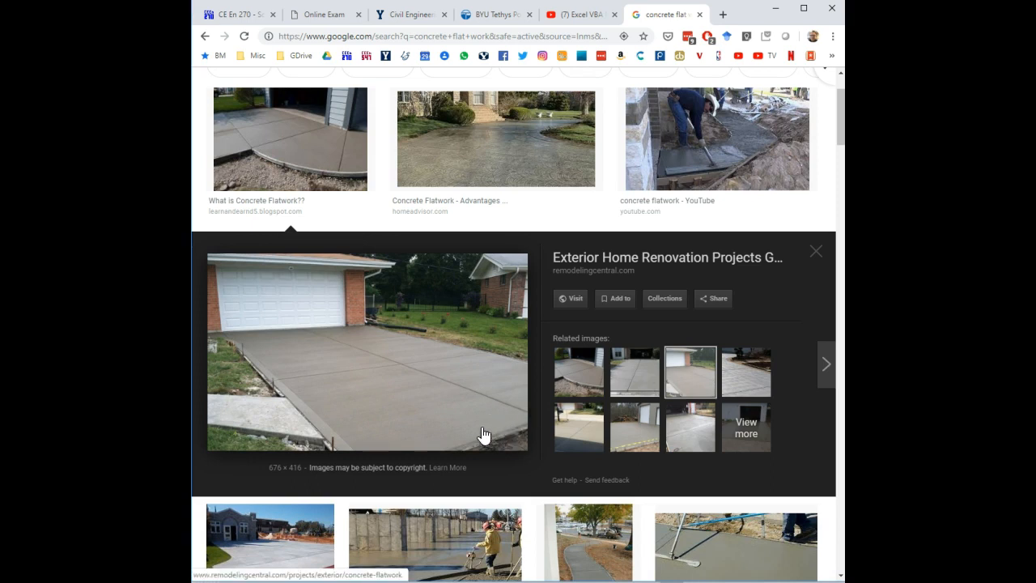
pyautogui.scroll(-1, 477, 421)
pyautogui.scroll(-1, 458, 418)
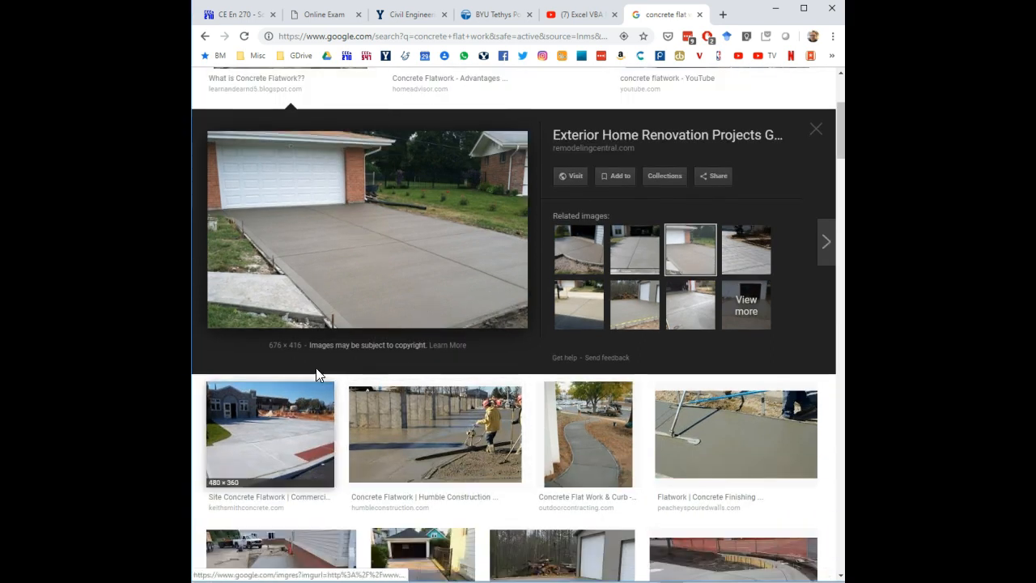
pyautogui.click(282, 441)
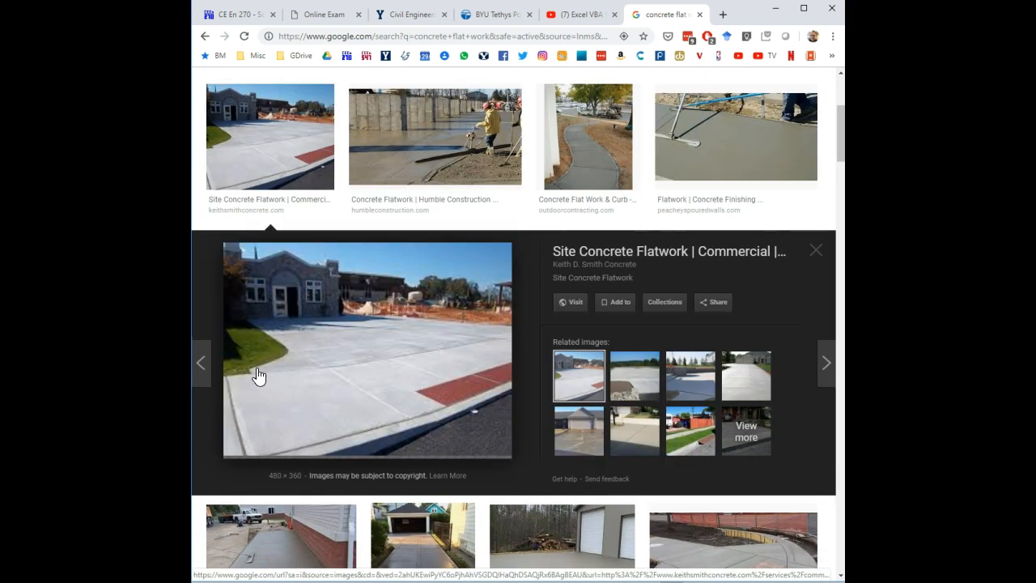
pyautogui.scroll(-2, 386, 377)
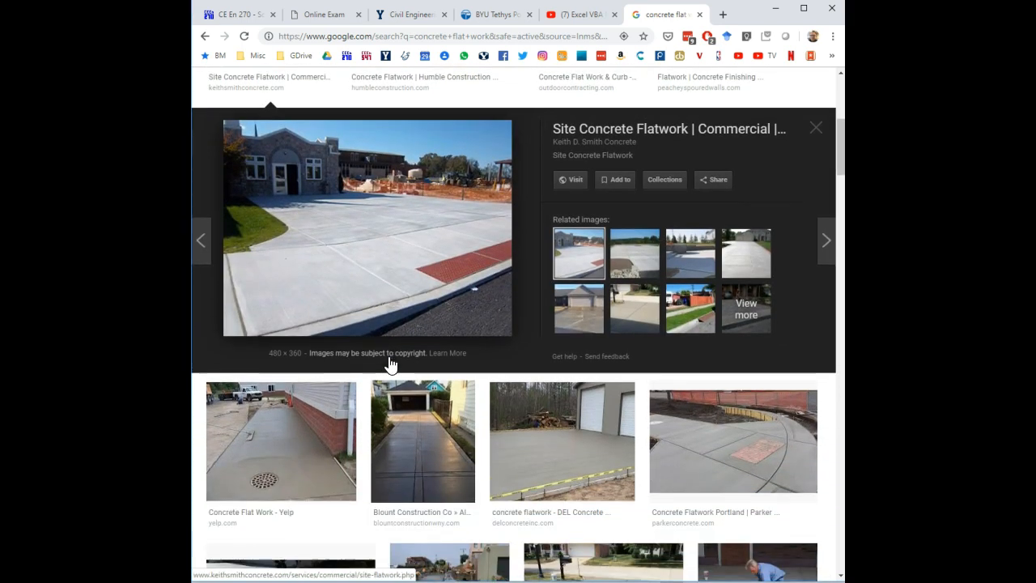
pyautogui.click(315, 463)
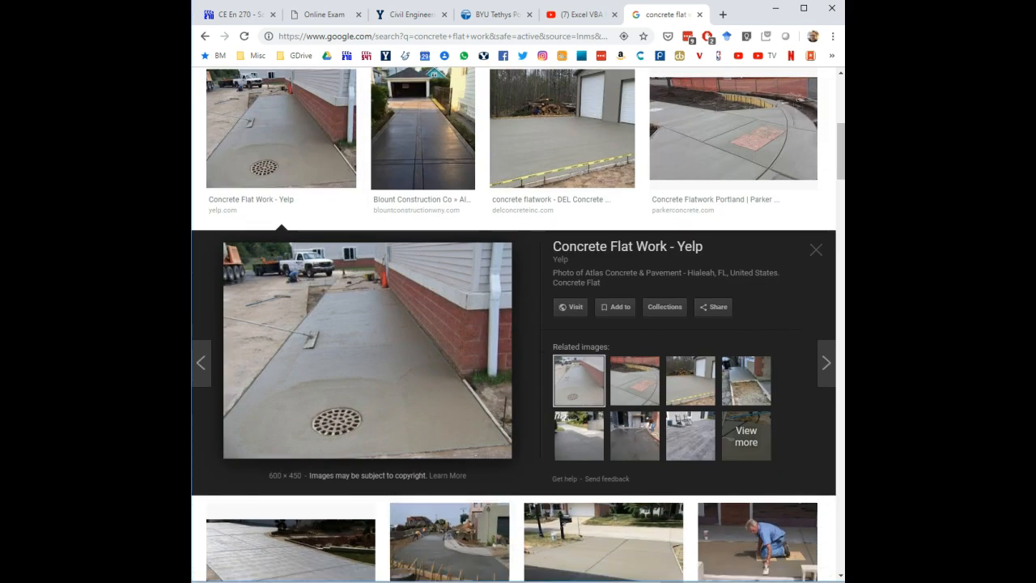
# Step: Switch to the concrete estimator workbook and examine the item dimension and volume columns across row 10
pyautogui.hotkey('alt', 'Tab')
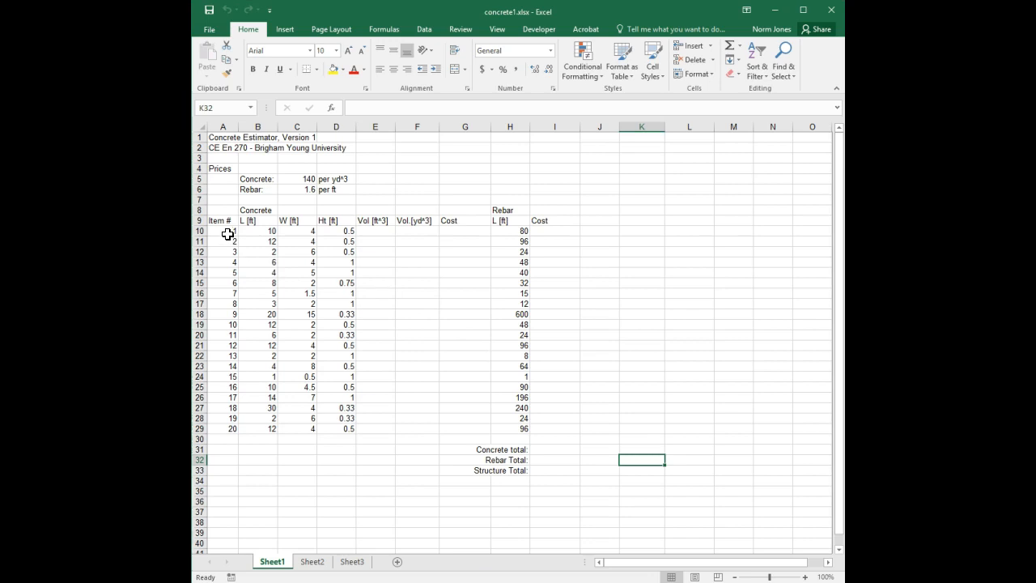
pyautogui.click(260, 236)
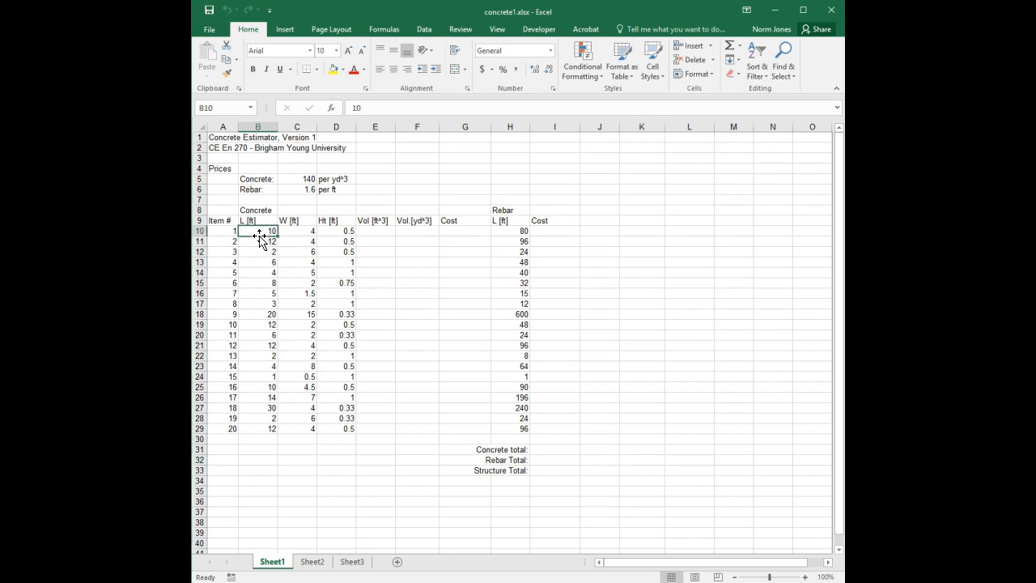
pyautogui.click(296, 232)
pyautogui.click(336, 236)
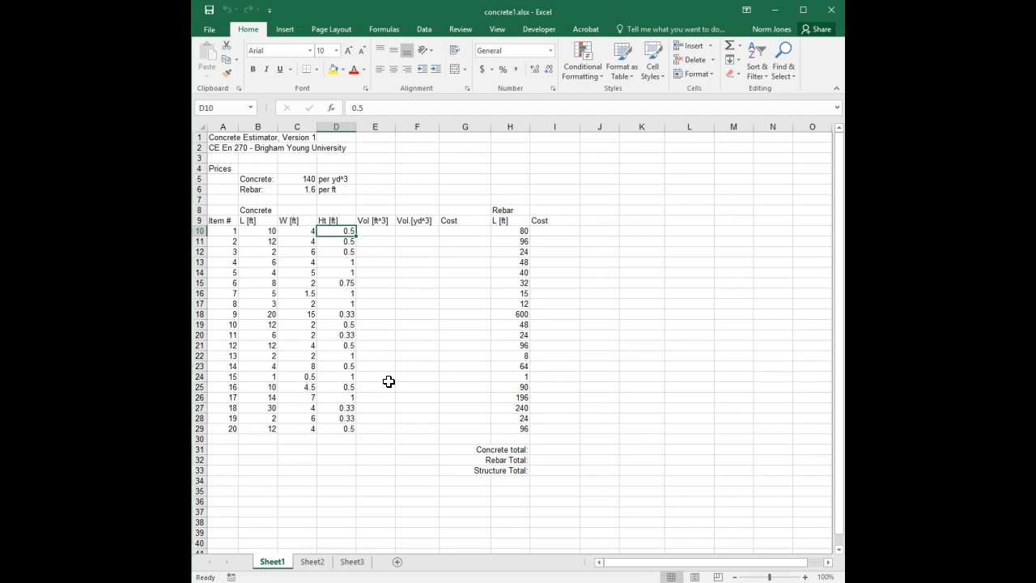
pyautogui.click(377, 232)
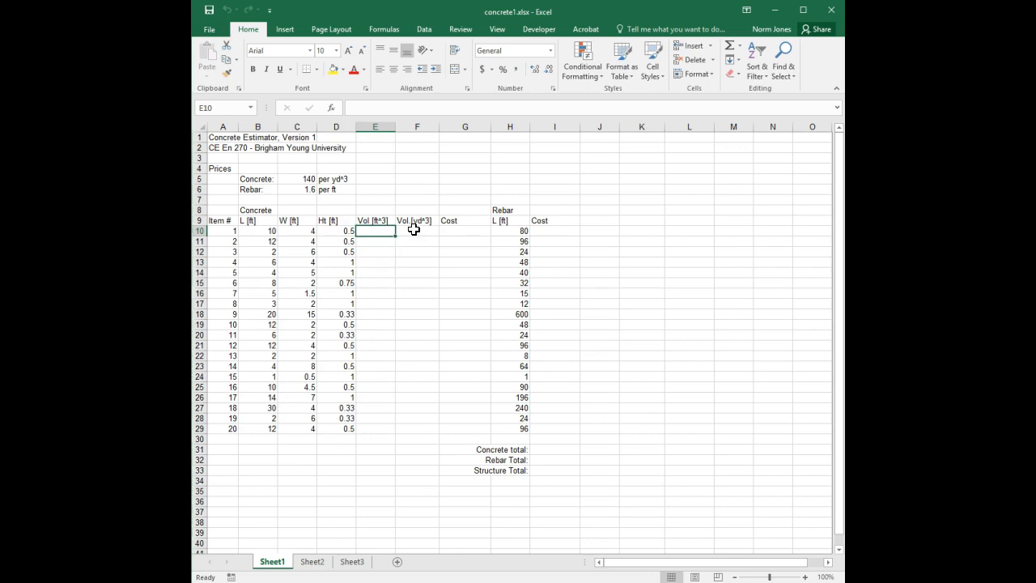
pyautogui.click(416, 230)
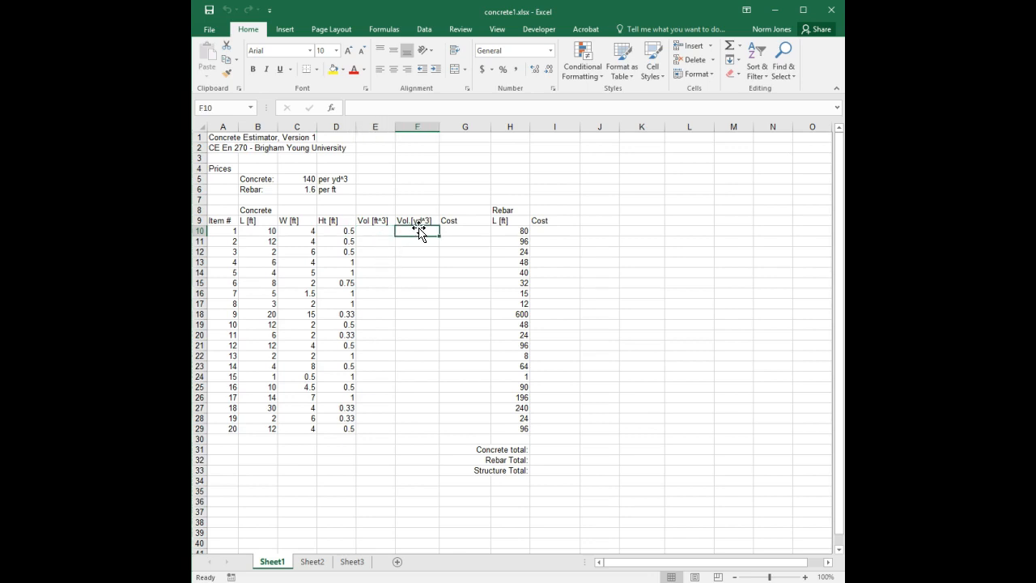
pyautogui.click(464, 232)
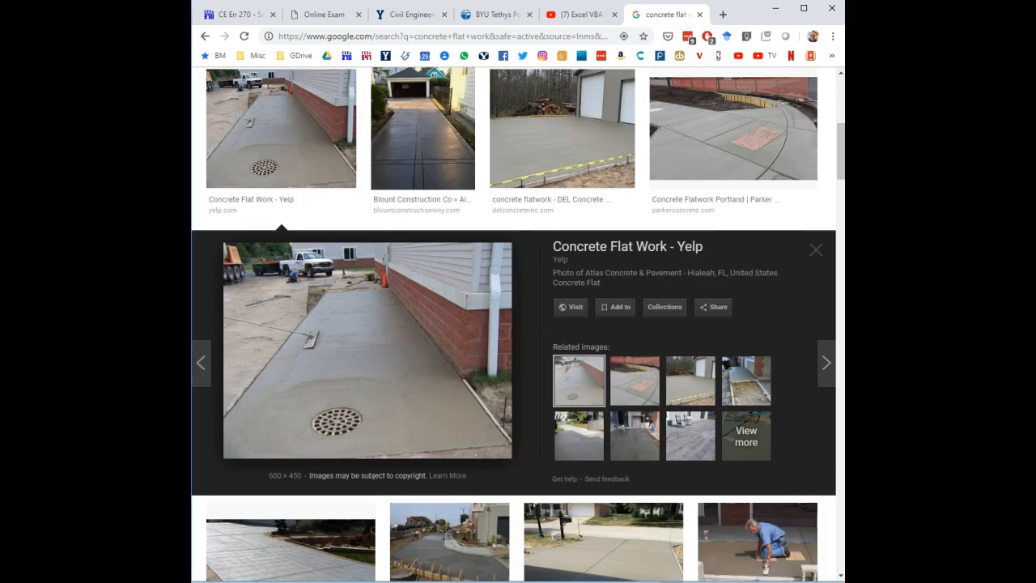
# Step: Browse more concrete flatwork images, including rebar-reinforced slabs, before returning to the workbook
pyautogui.scroll(-3, 407, 402)
pyautogui.scroll(-4, 407, 399)
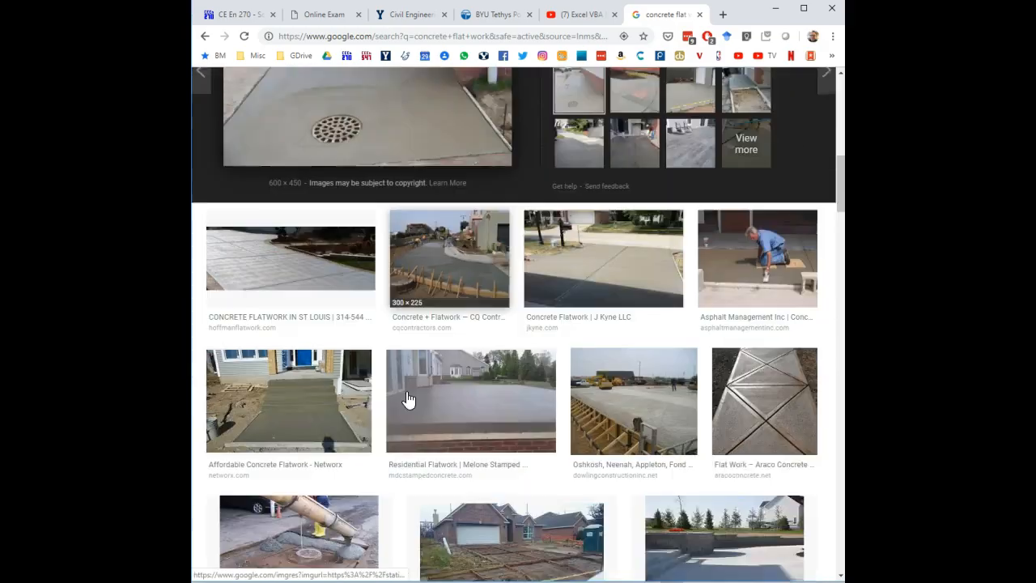
pyautogui.scroll(-2, 409, 399)
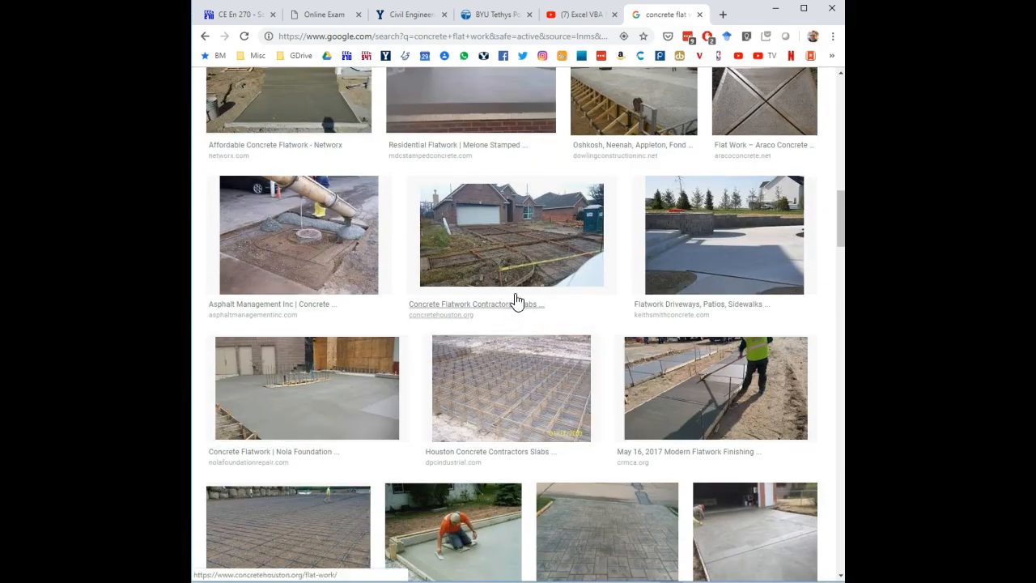
pyautogui.click(542, 259)
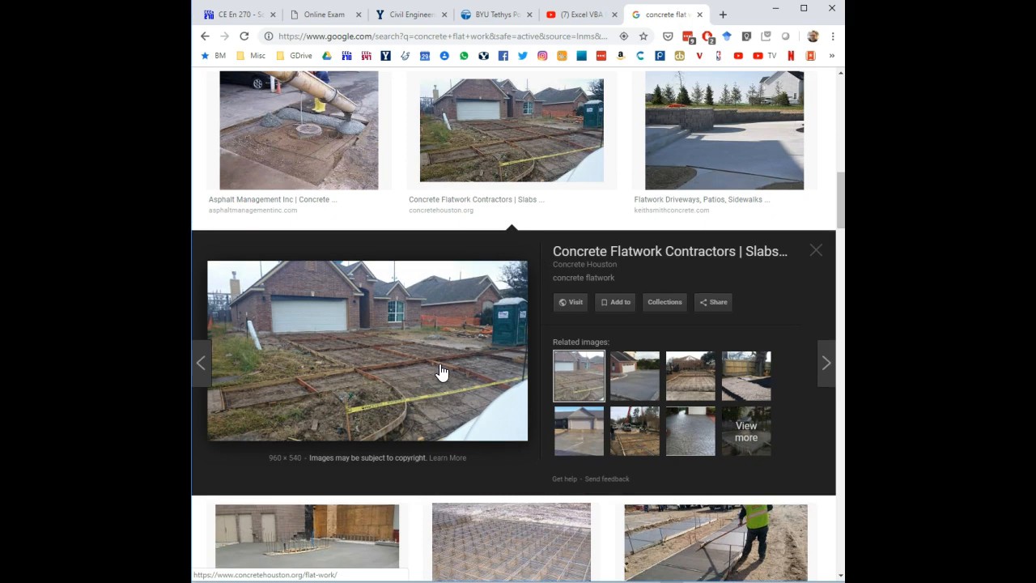
pyautogui.scroll(-3, 441, 372)
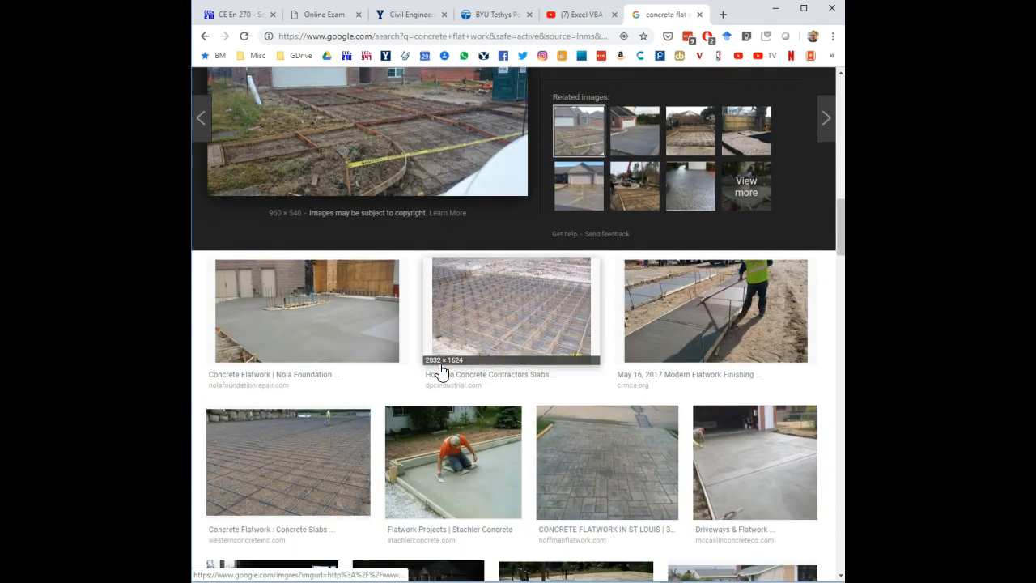
pyautogui.click(333, 453)
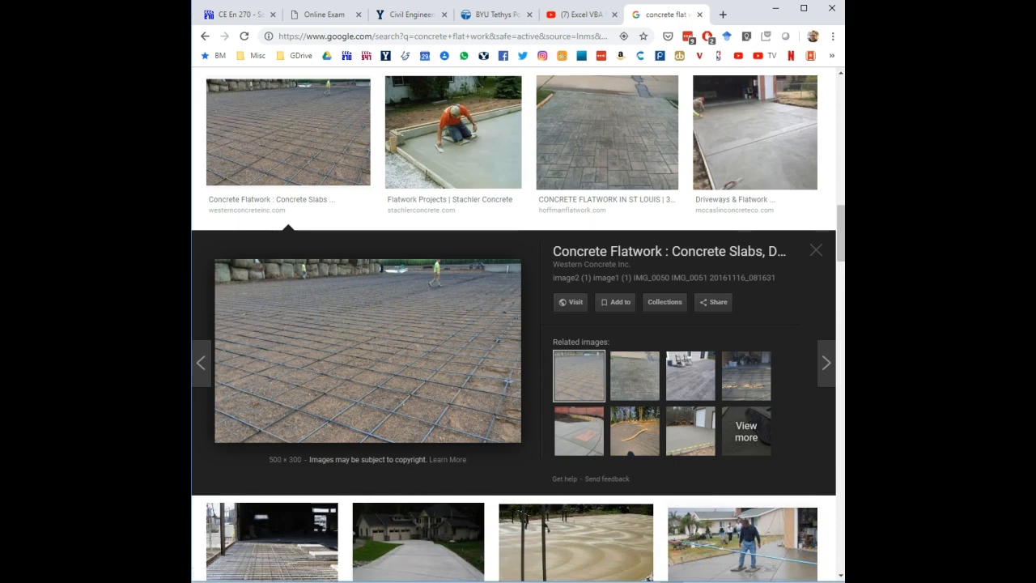
pyautogui.hotkey('alt', 'Tab')
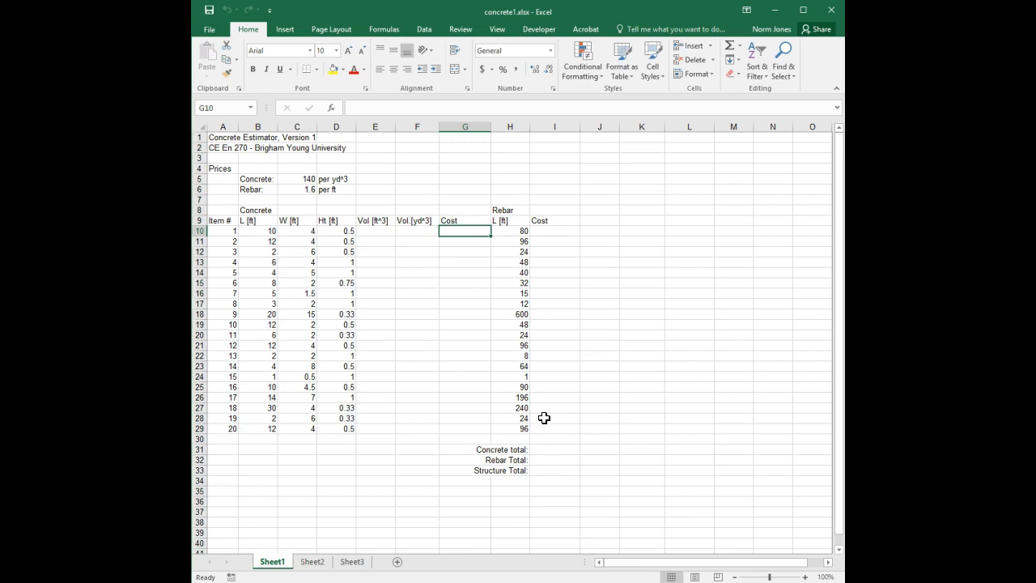
# Step: Make the title in A1 bold and increase its font size
pyautogui.click(230, 137)
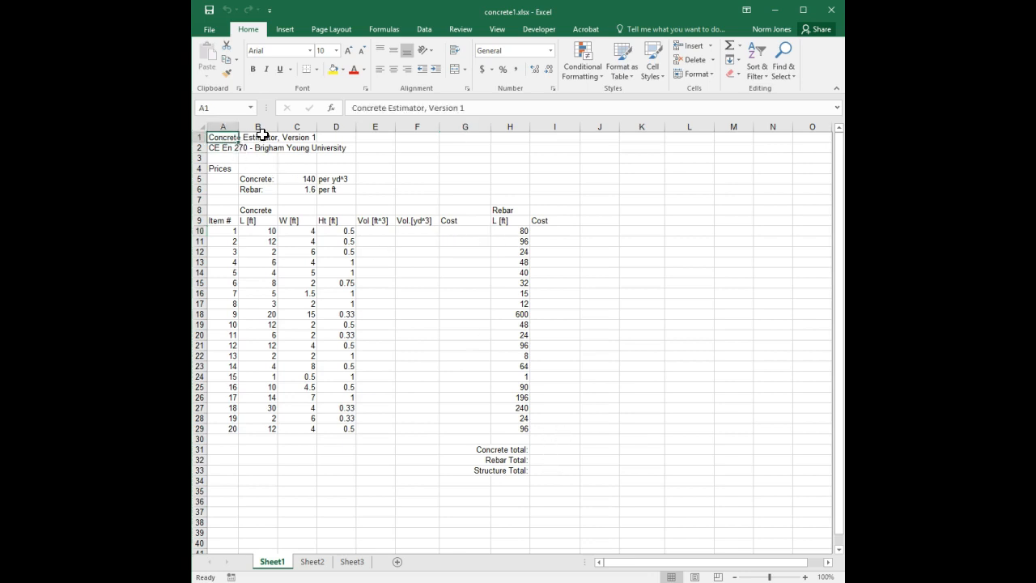
pyautogui.click(253, 69)
pyautogui.click(348, 51)
pyautogui.click(348, 51)
# Step: Italicize the course line in A2 and bold the Prices label in A4
pyautogui.click(224, 150)
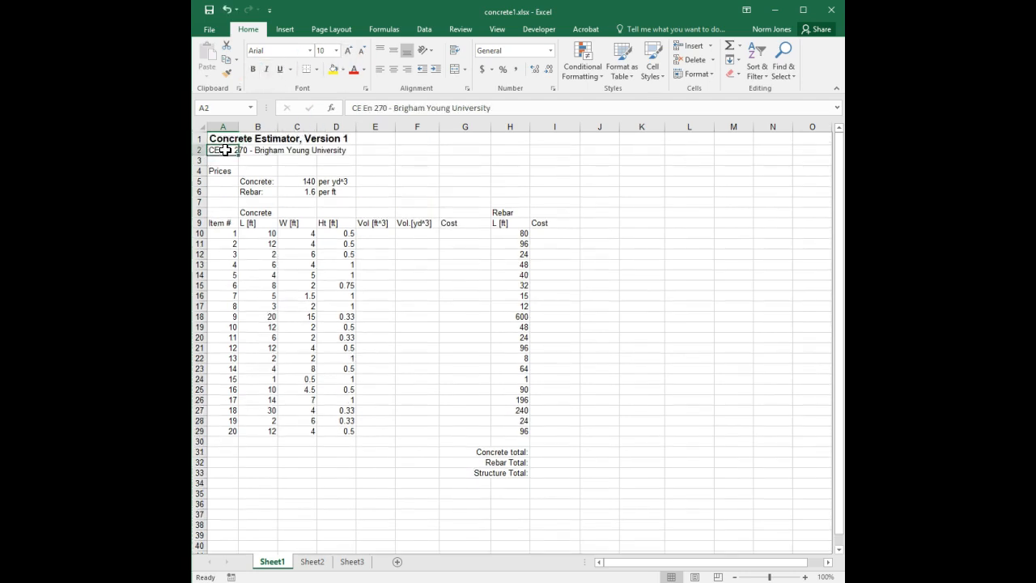
pyautogui.hotkey('ctrl', 'i')
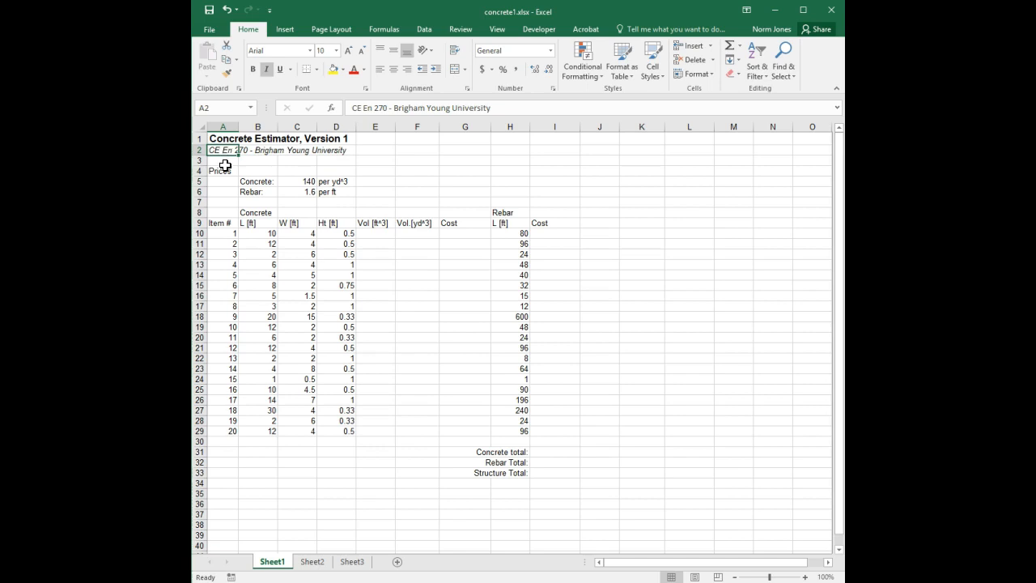
pyautogui.click(223, 169)
pyautogui.click(252, 70)
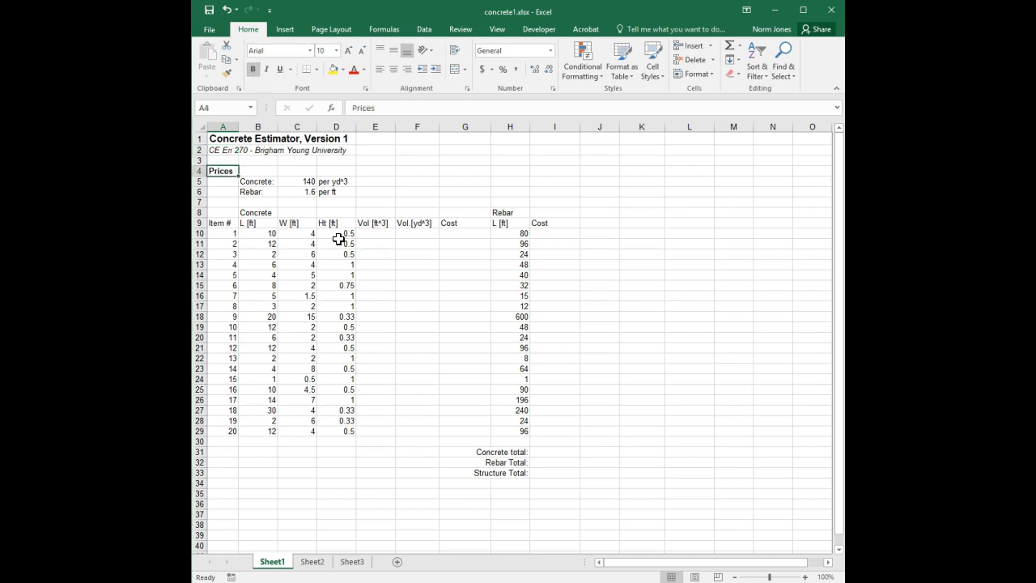
# Step: Right-align the Concrete and Rebar price labels and center their price values
pyautogui.moveTo(260, 181); pyautogui.dragTo(262, 195)
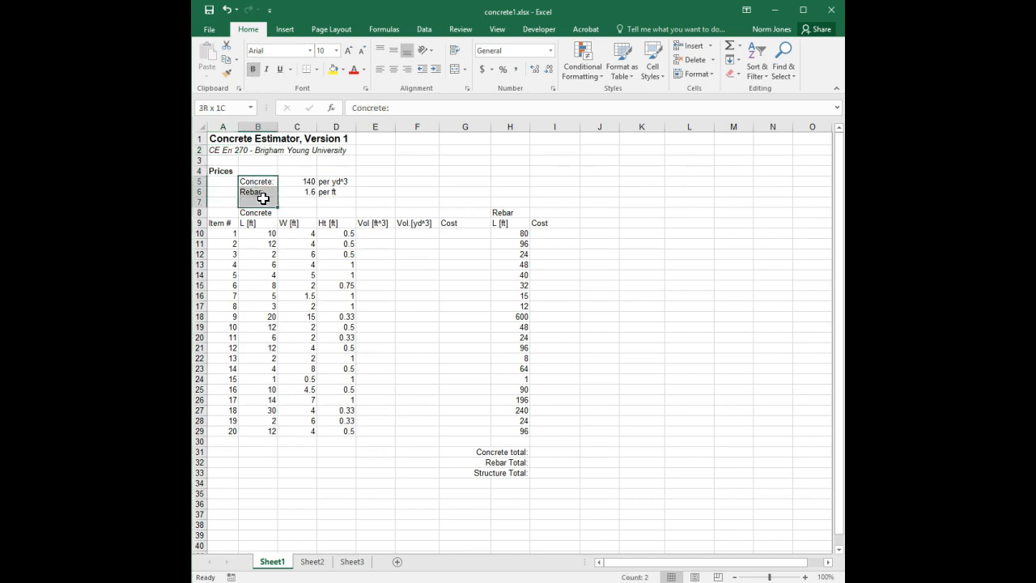
pyautogui.click(407, 69)
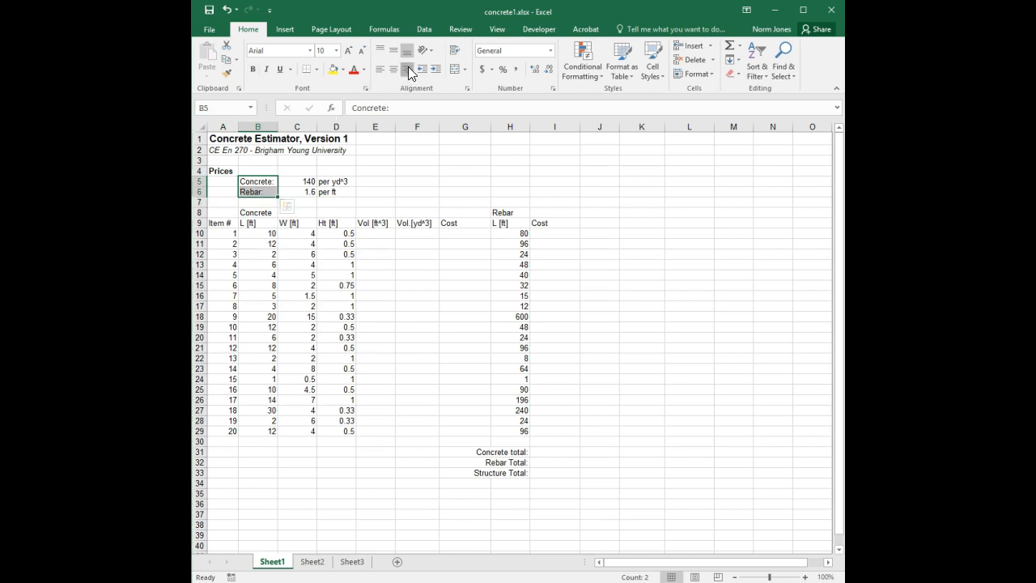
pyautogui.moveTo(305, 181); pyautogui.dragTo(305, 194)
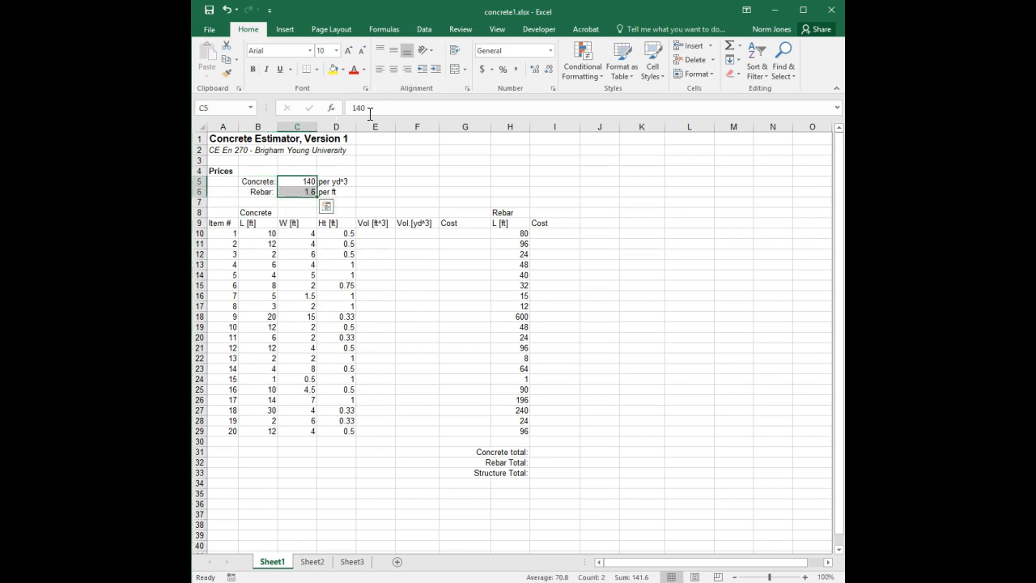
pyautogui.click(393, 69)
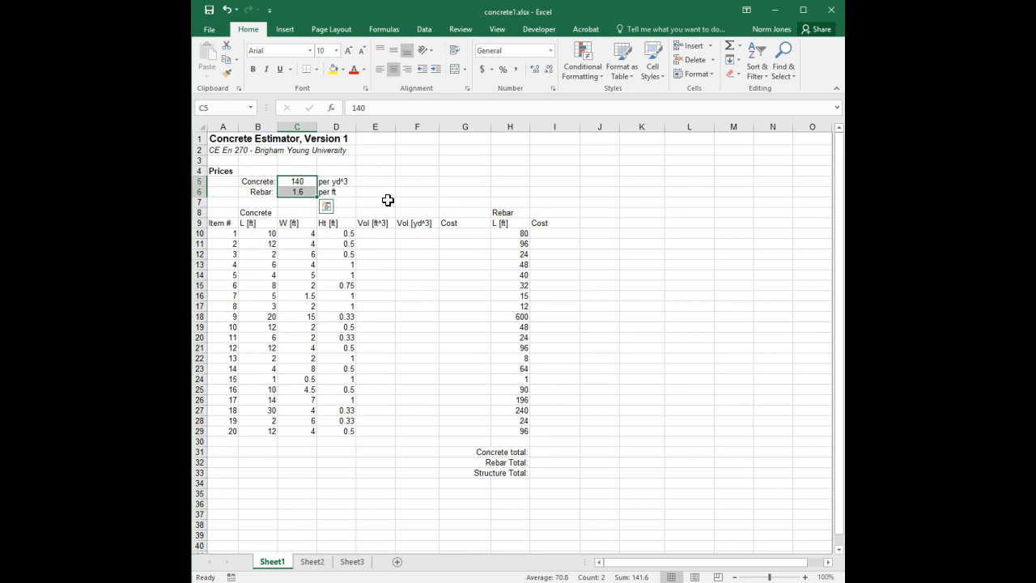
pyautogui.click(375, 247)
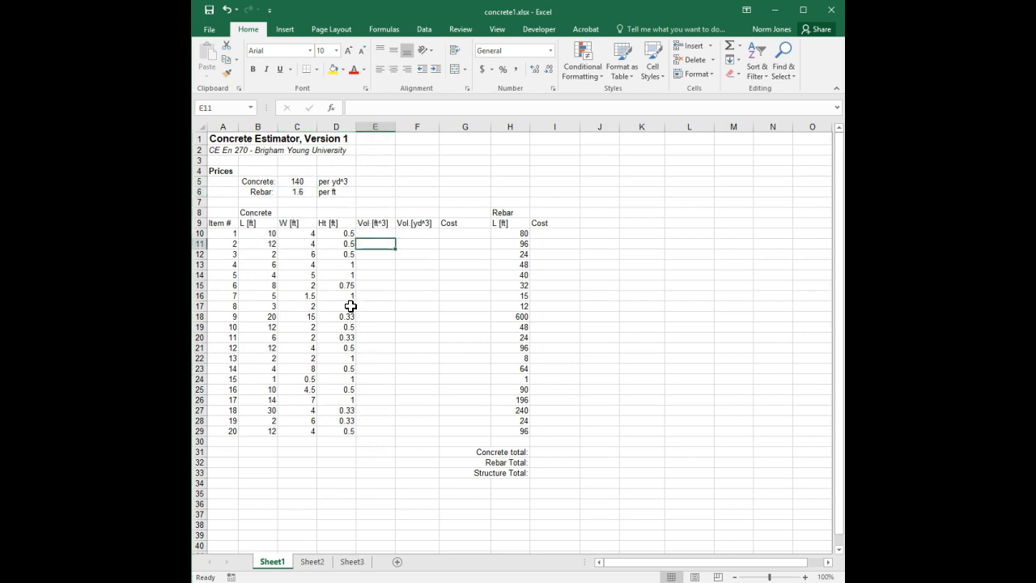
# Step: Apply all borders to the table range from the Item # header row through row 29, columns A to I
pyautogui.moveTo(223, 223); pyautogui.dragTo(546, 443)
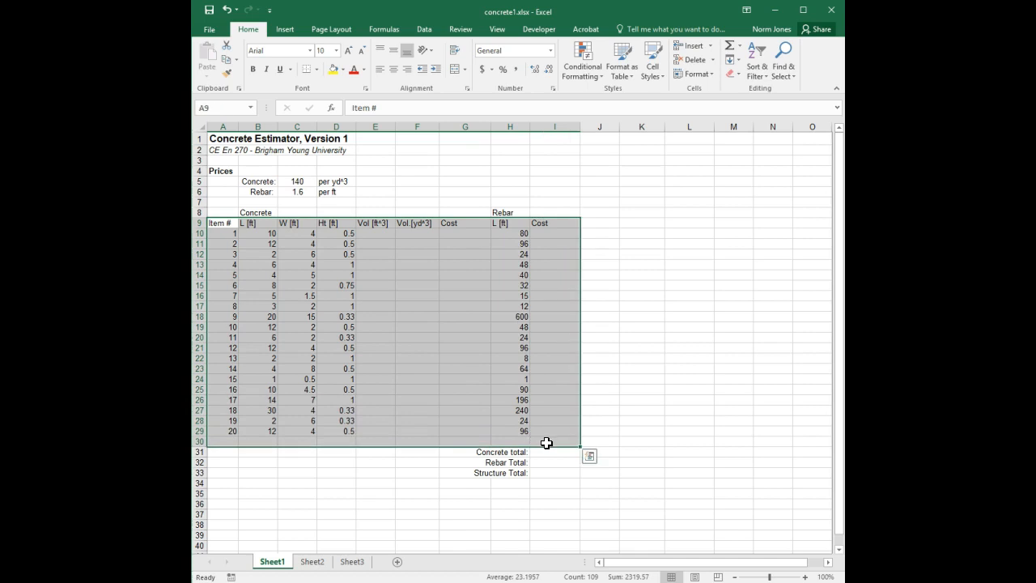
pyautogui.keyDown('shift'); pyautogui.click(566, 430); pyautogui.keyUp('shift')
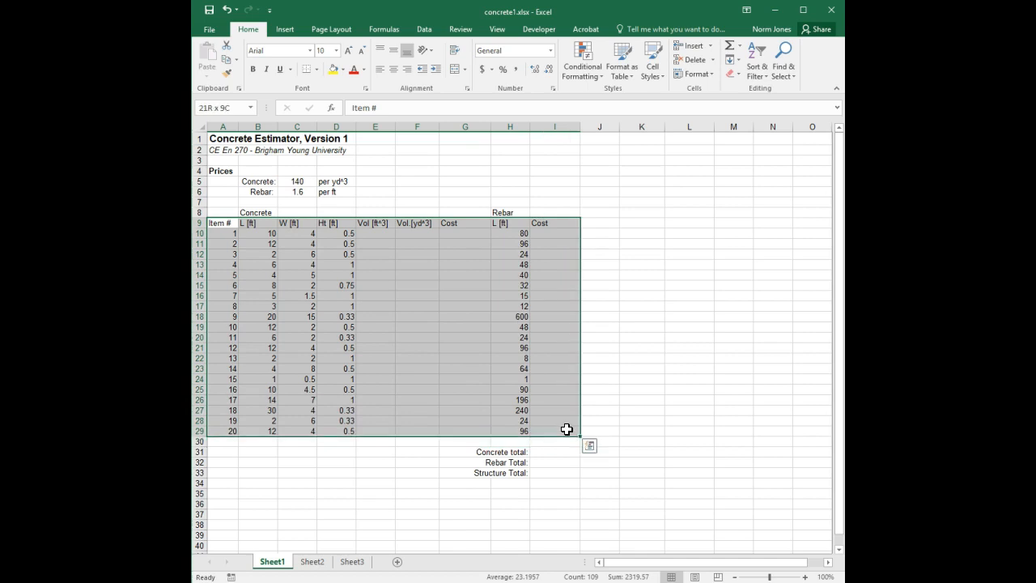
pyautogui.click(315, 68)
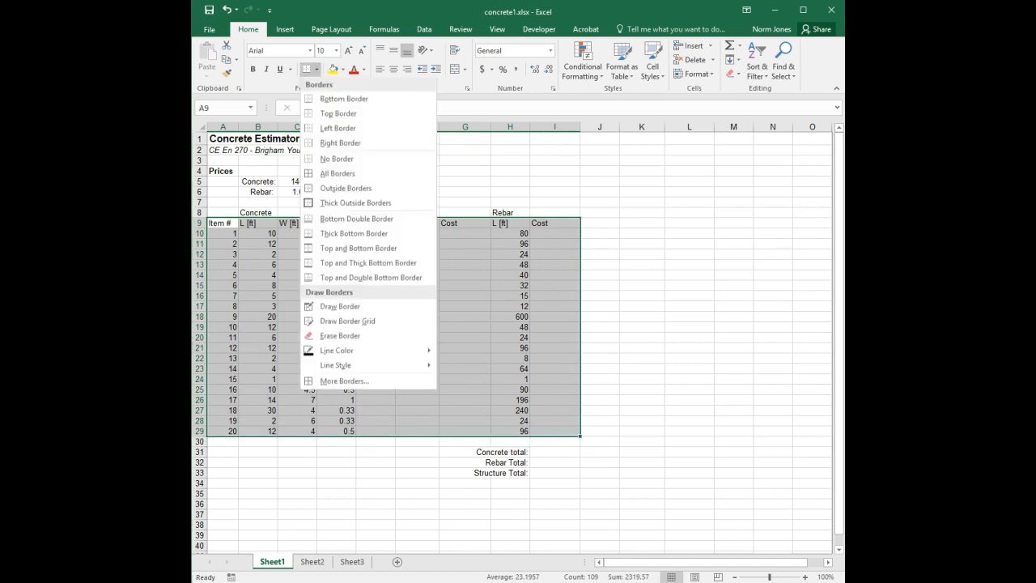
pyautogui.click(344, 175)
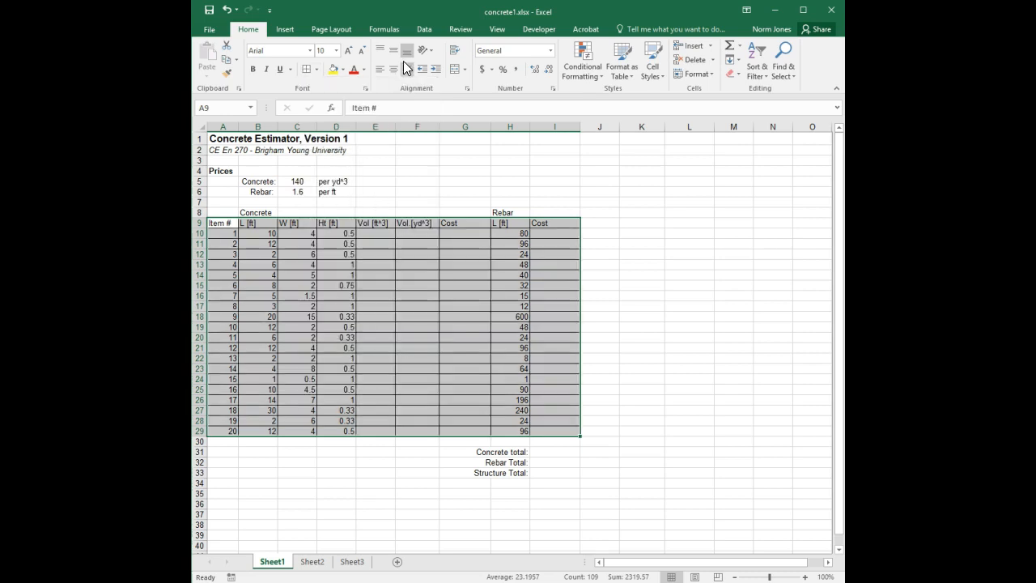
# Step: Hide the worksheet gridlines
pyautogui.click(498, 31)
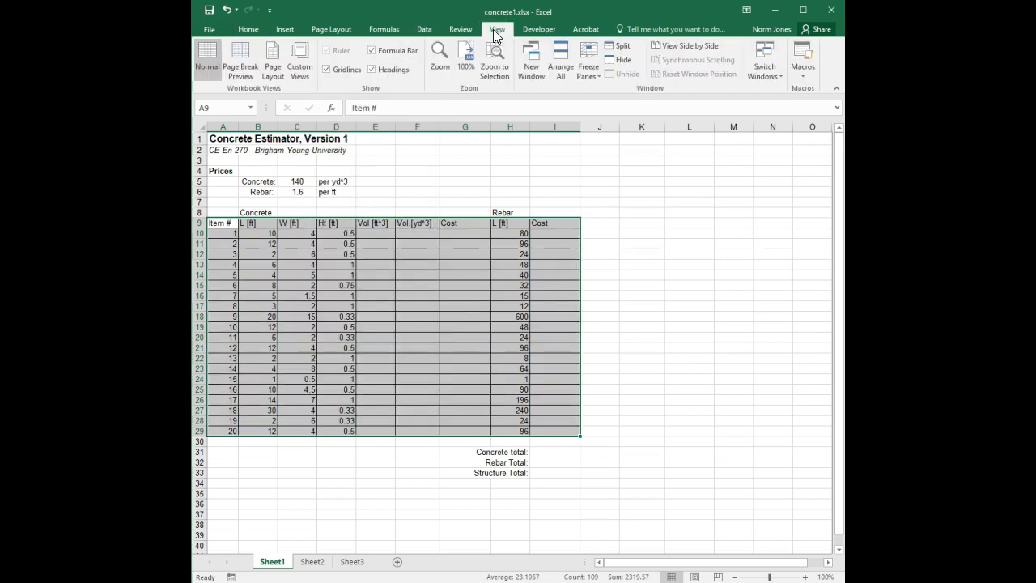
pyautogui.click(341, 70)
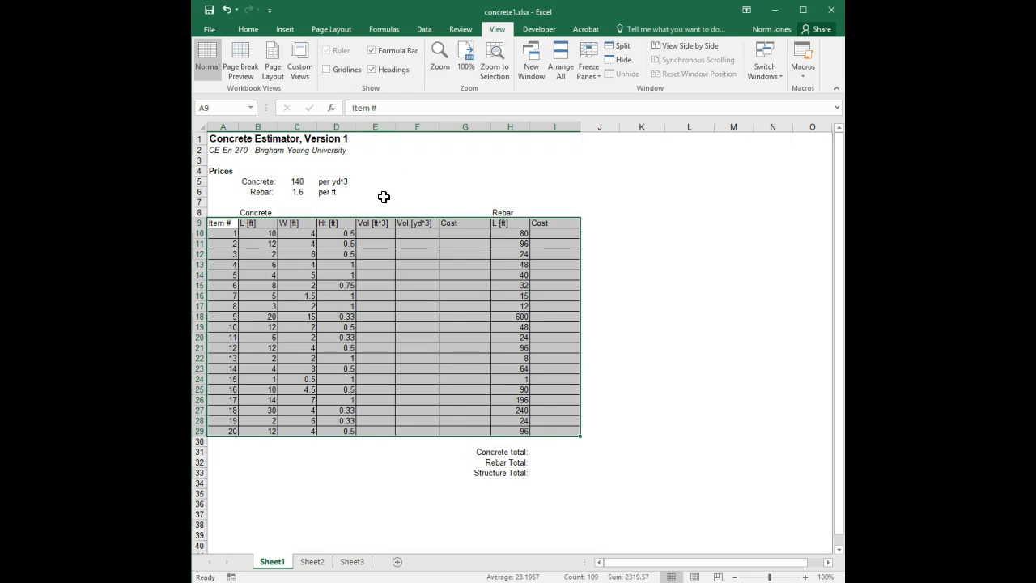
pyautogui.click(384, 195)
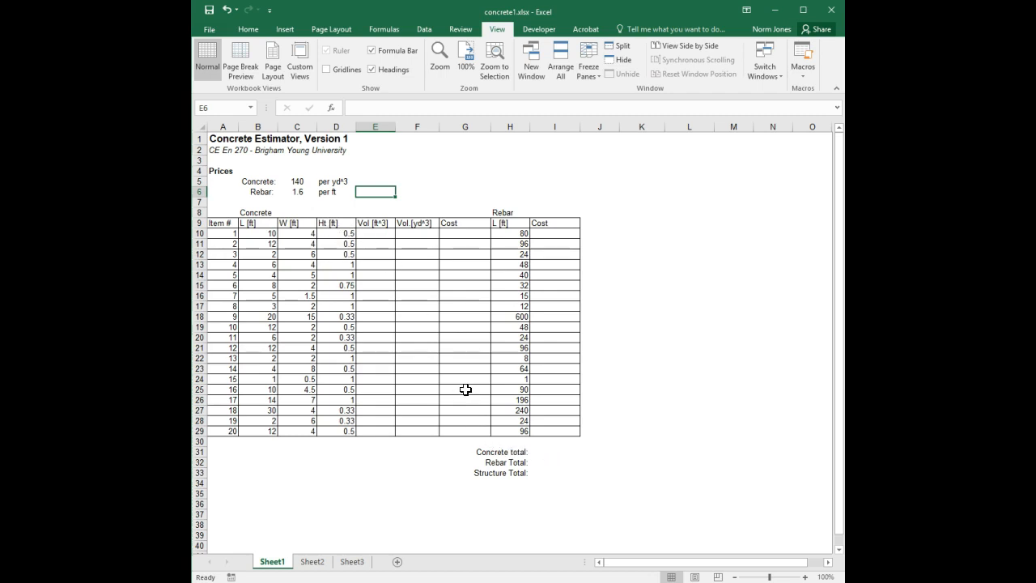
# Step: Center-align the contents of the whole table from A9 through I29
pyautogui.moveTo(231, 222); pyautogui.dragTo(555, 437)
pyautogui.click(251, 32)
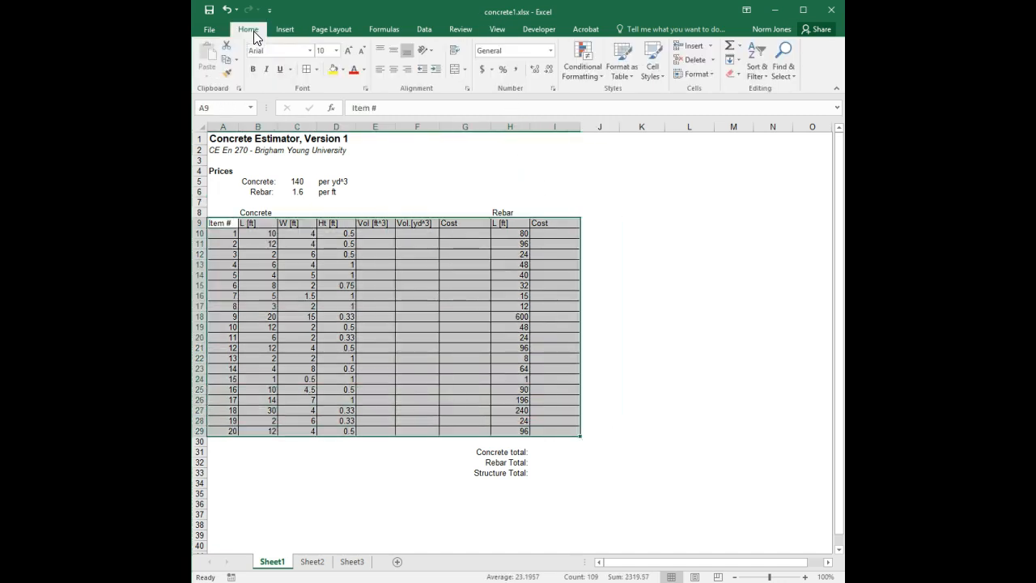
pyautogui.click(393, 69)
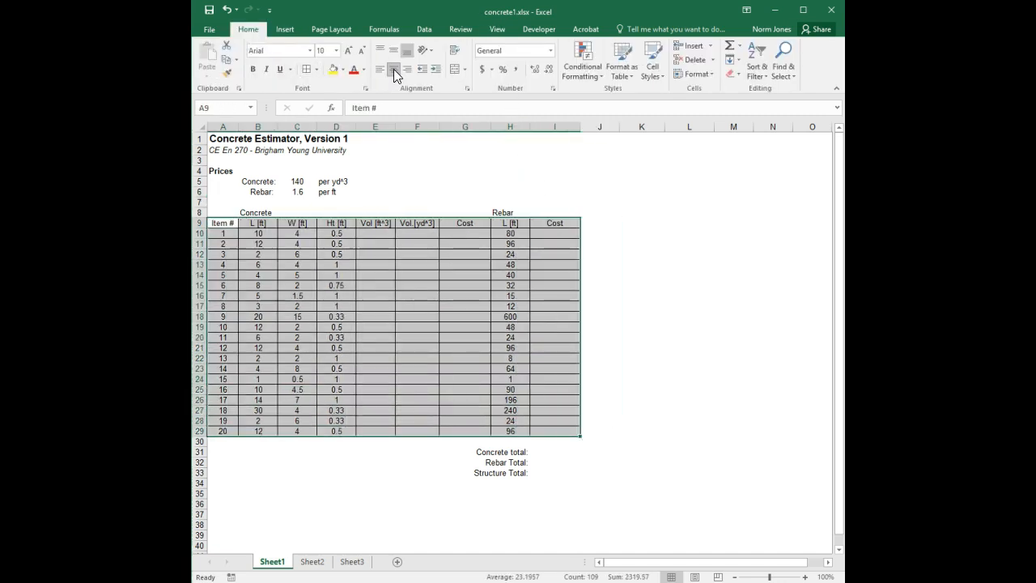
pyautogui.click(348, 306)
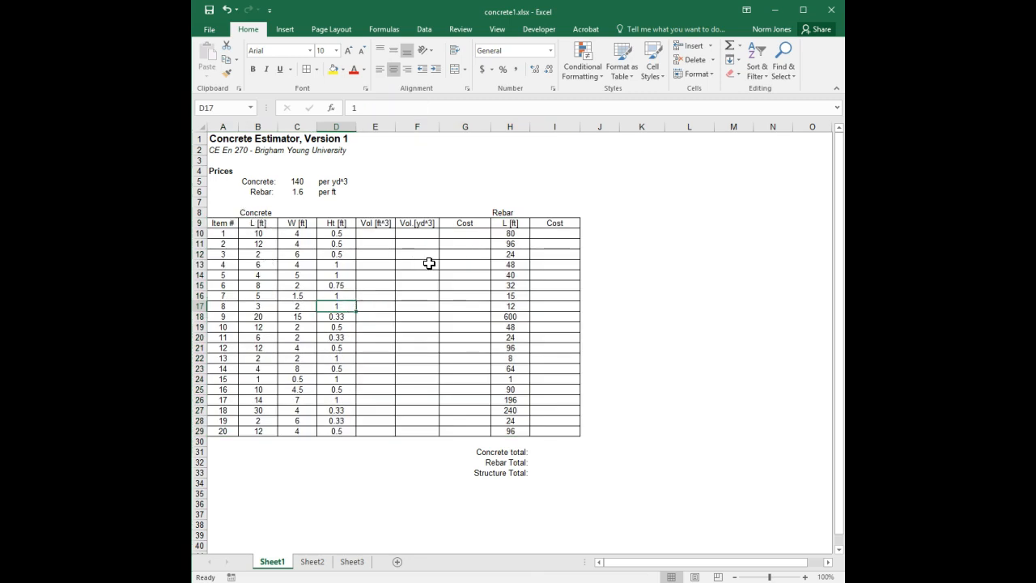
pyautogui.moveTo(230, 223); pyautogui.dragTo(485, 437)
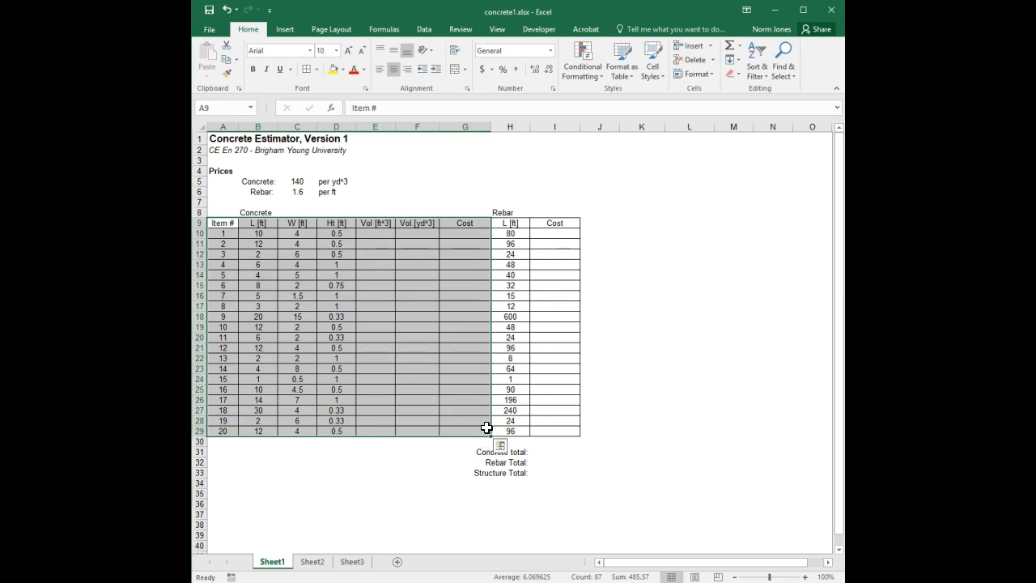
pyautogui.moveTo(513, 223); pyautogui.dragTo(561, 435)
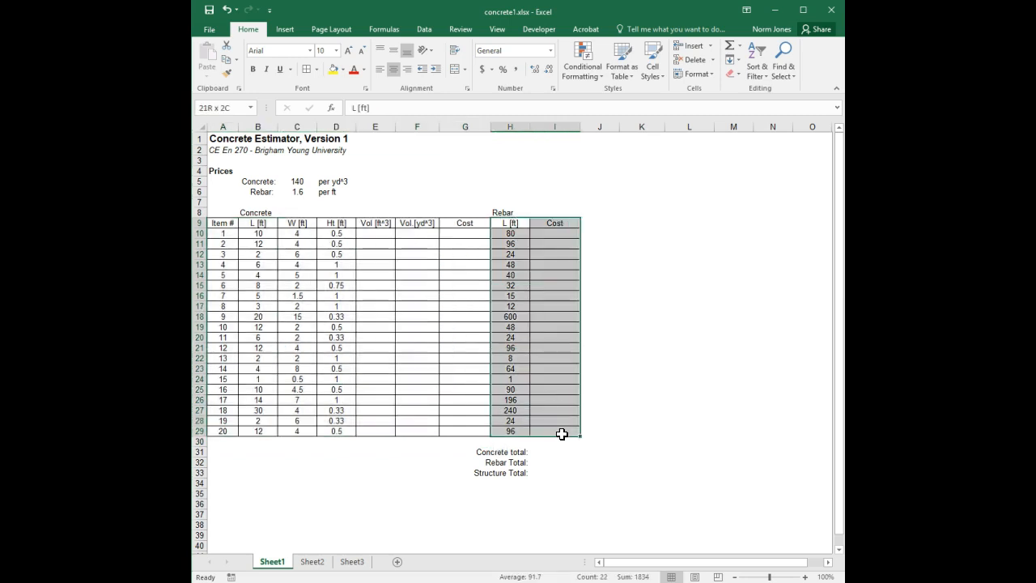
pyautogui.moveTo(223, 212); pyautogui.dragTo(465, 209)
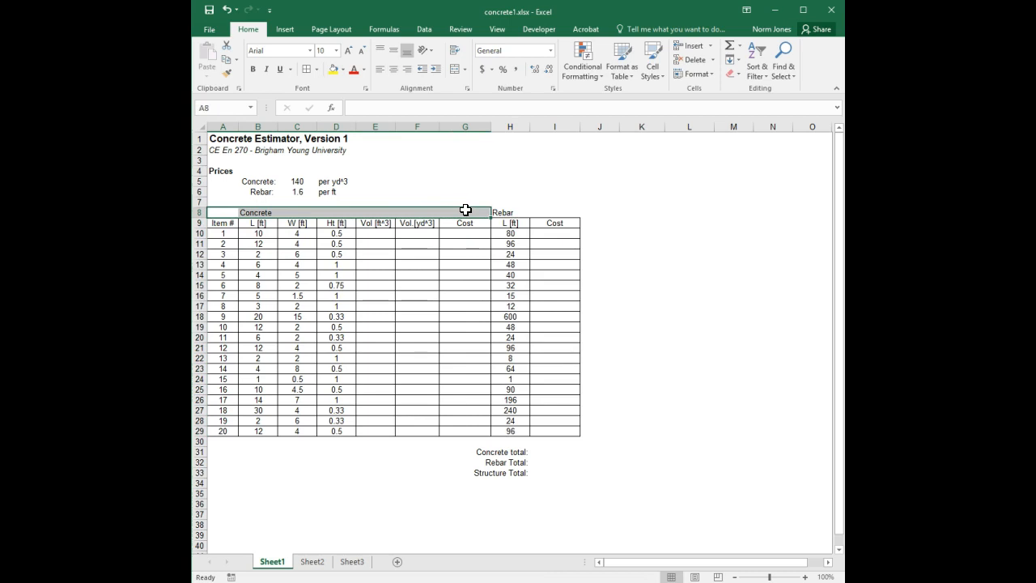
pyautogui.click(455, 71)
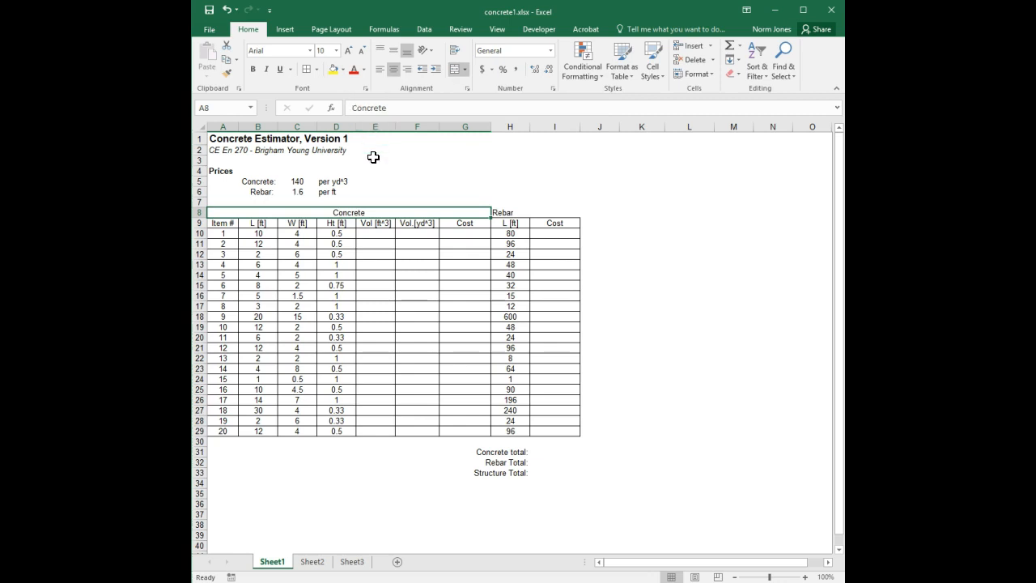
pyautogui.hotkey('ctrl', 'z')
# Step: Merge and center the Concrete label across B8 to G8
pyautogui.click(257, 211)
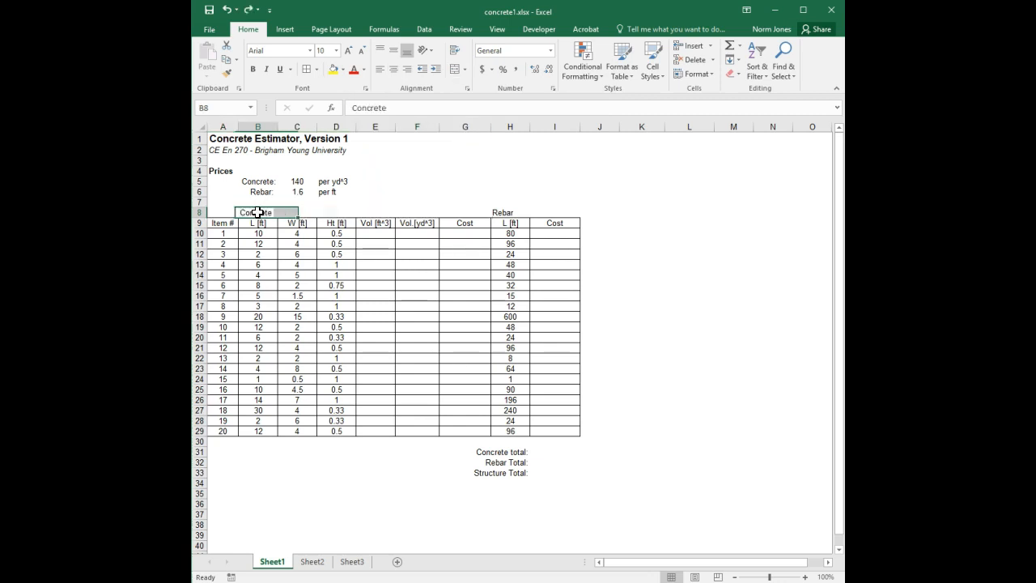
pyautogui.moveTo(257, 211); pyautogui.dragTo(455, 208)
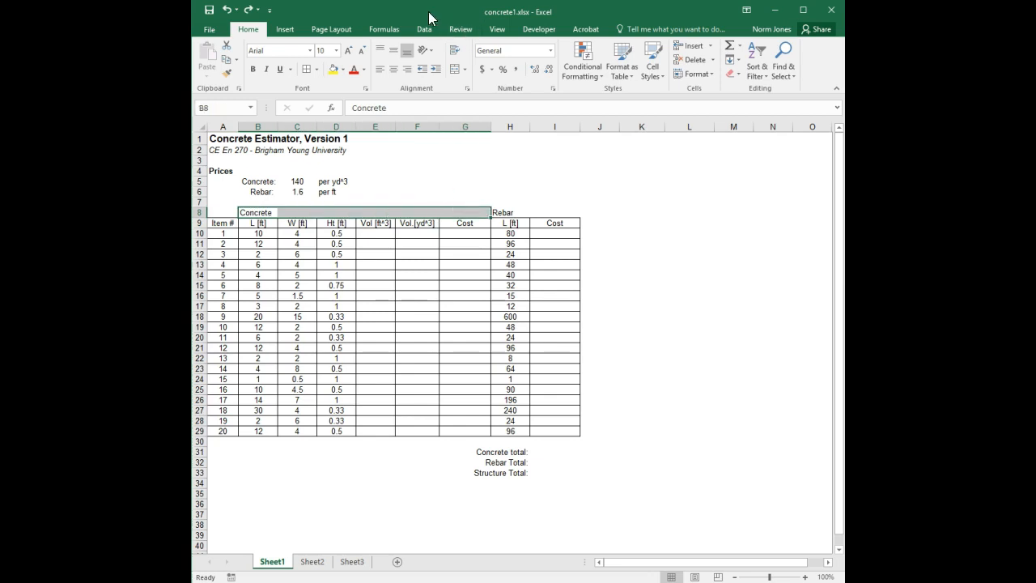
pyautogui.click(454, 69)
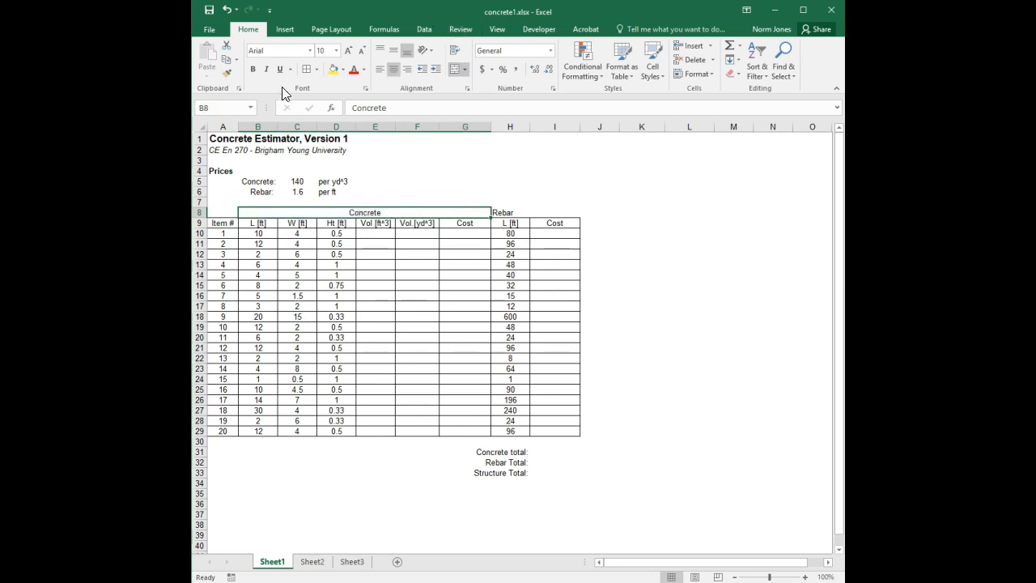
# Step: Give the merged Concrete label a dark green fill with bold white text
pyautogui.click(342, 69)
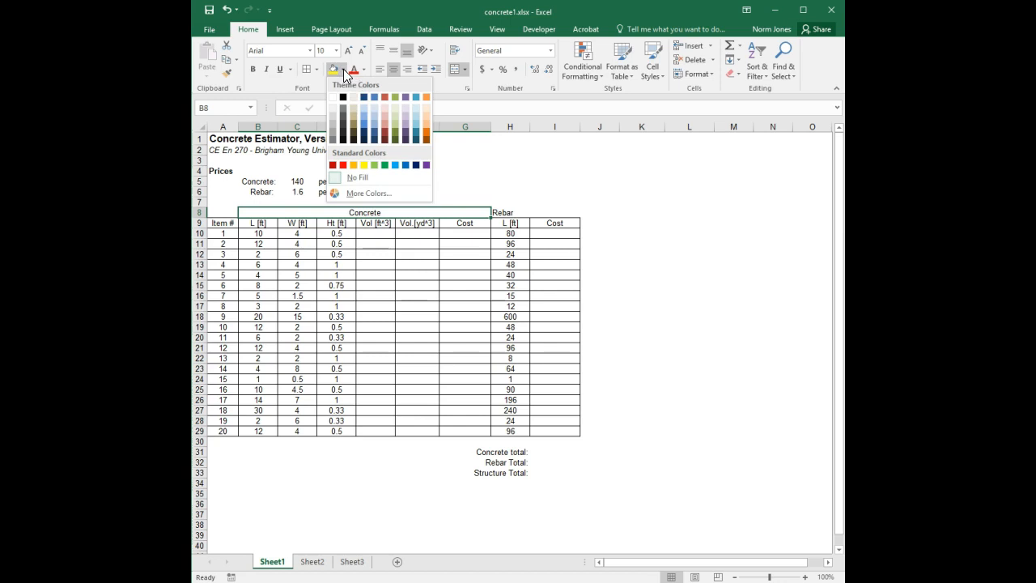
pyautogui.click(396, 142)
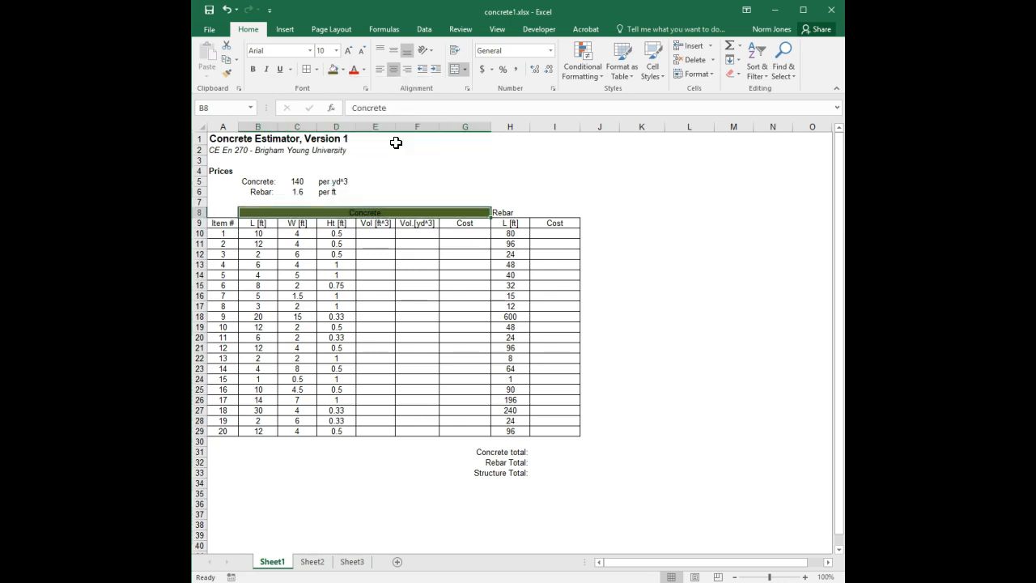
pyautogui.click(253, 69)
pyautogui.click(362, 72)
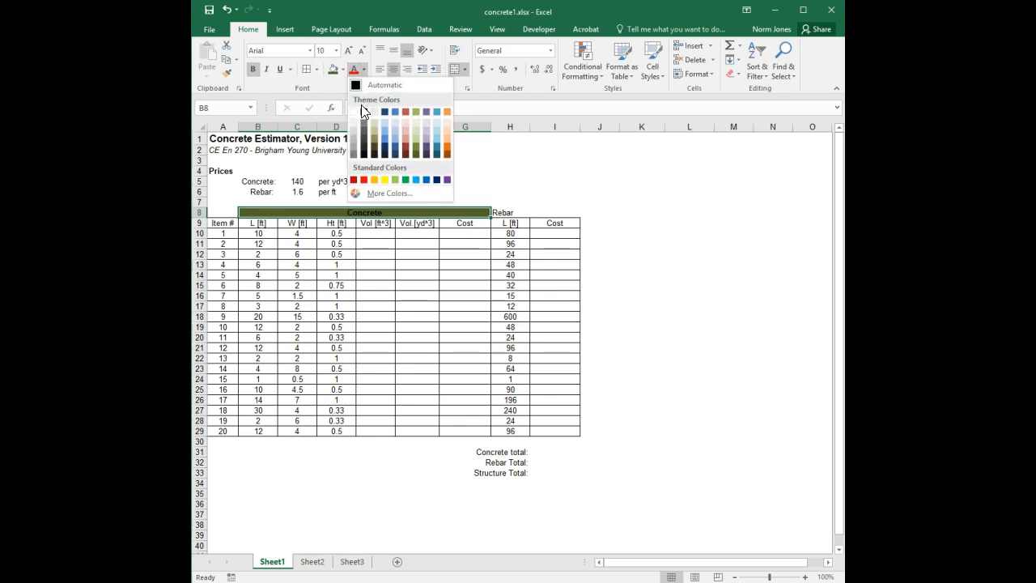
pyautogui.click(361, 105)
# Step: Merge and center the Rebar label across H8 to I8
pyautogui.moveTo(505, 211); pyautogui.dragTo(547, 214)
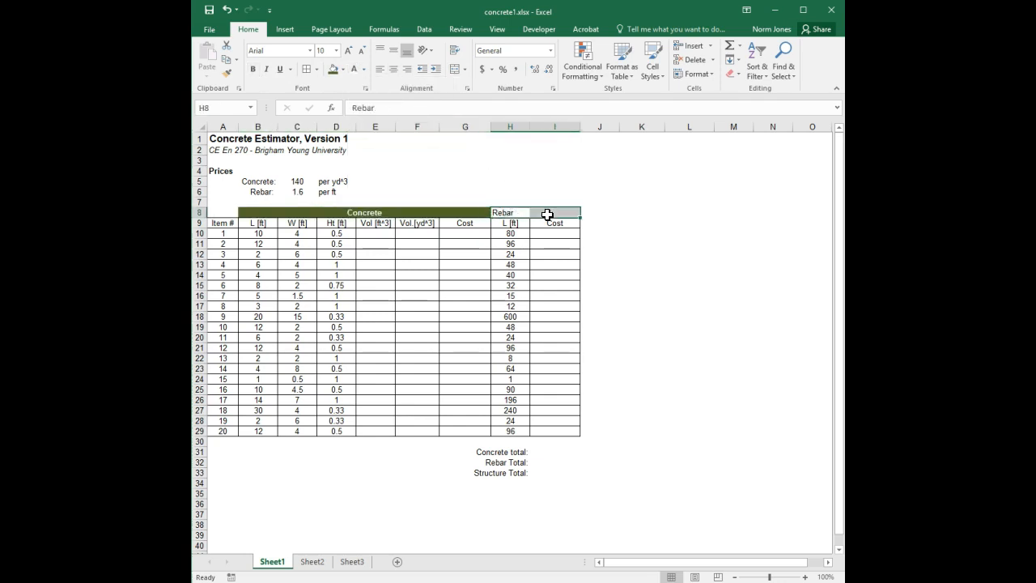
pyautogui.click(455, 72)
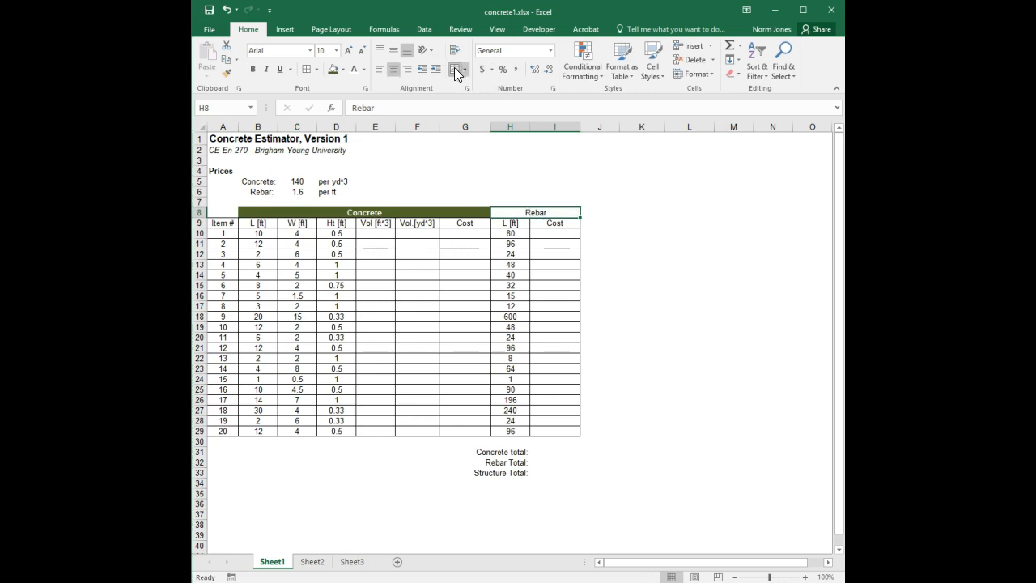
# Step: Give the merged Rebar label a dark orange fill with bold white text
pyautogui.click(343, 68)
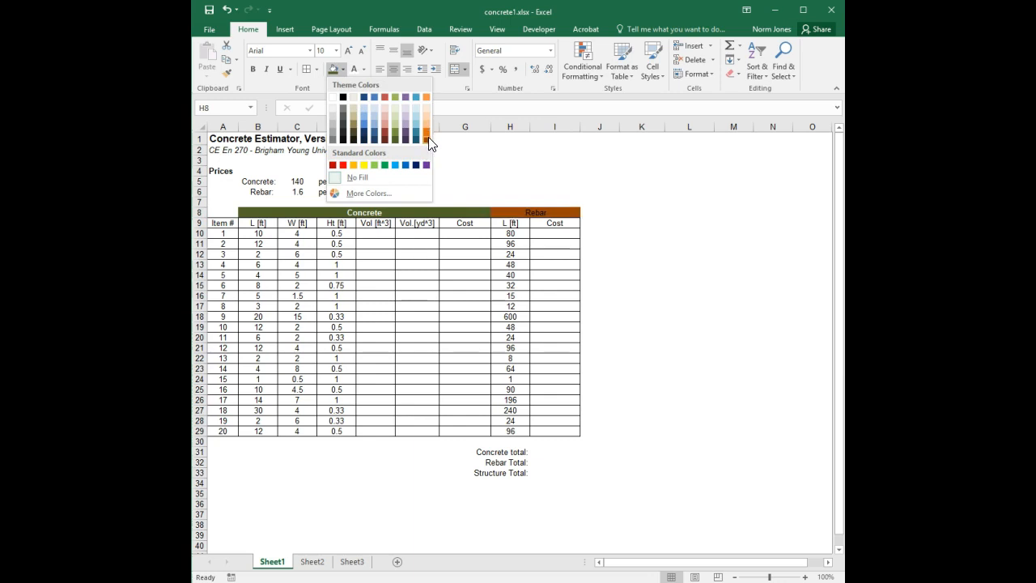
pyautogui.click(426, 139)
pyautogui.click(361, 71)
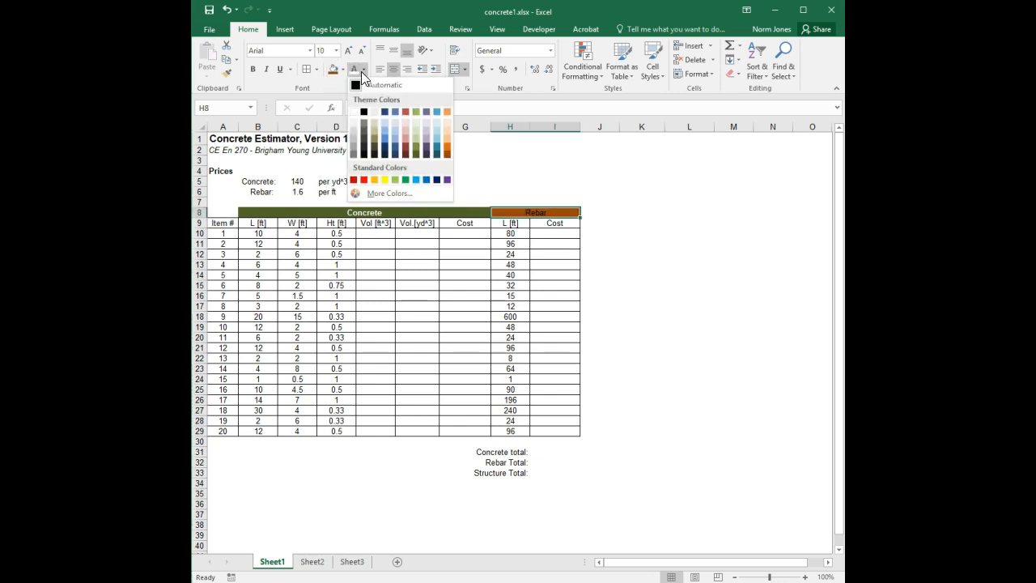
pyautogui.click(357, 108)
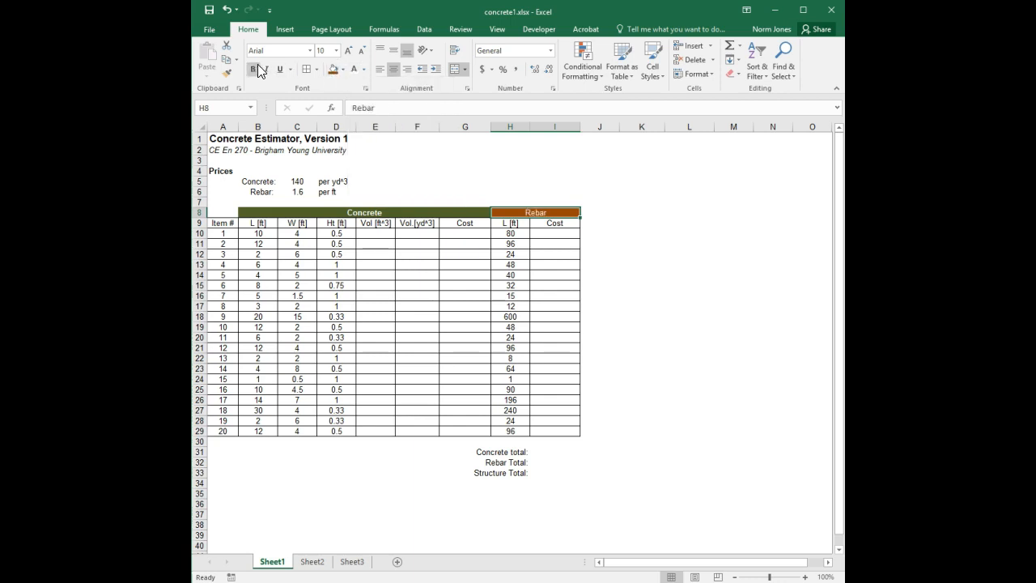
pyautogui.click(598, 222)
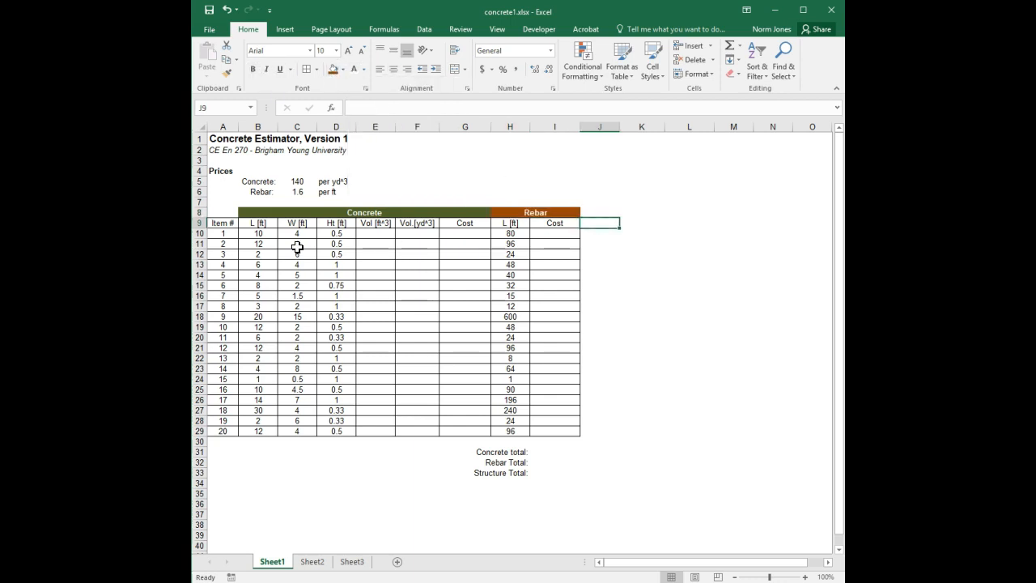
# Step: Fill the concrete columns B9 through G29 with a light green shade
pyautogui.moveTo(259, 224); pyautogui.dragTo(456, 424)
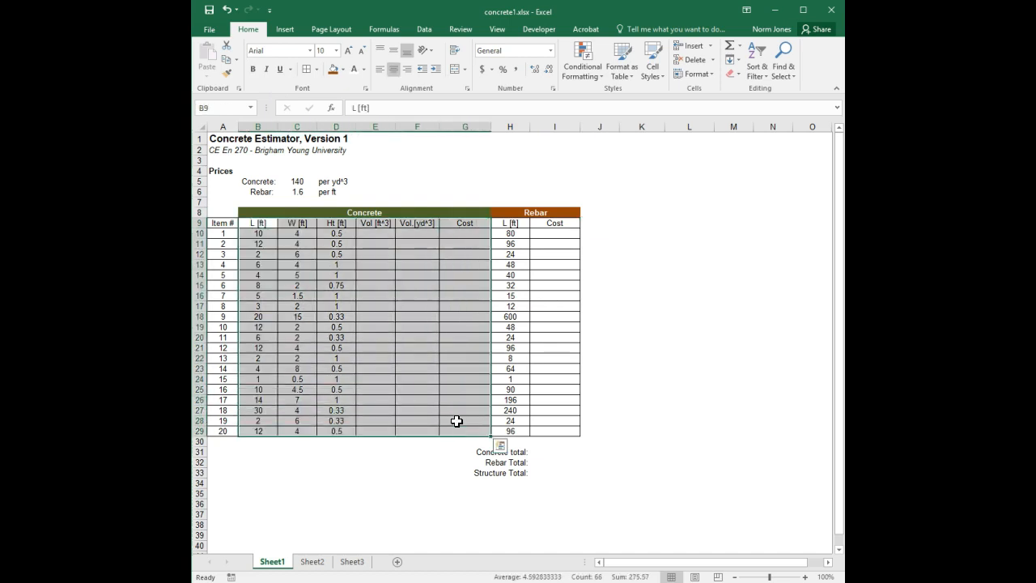
pyautogui.click(342, 70)
pyautogui.click(398, 109)
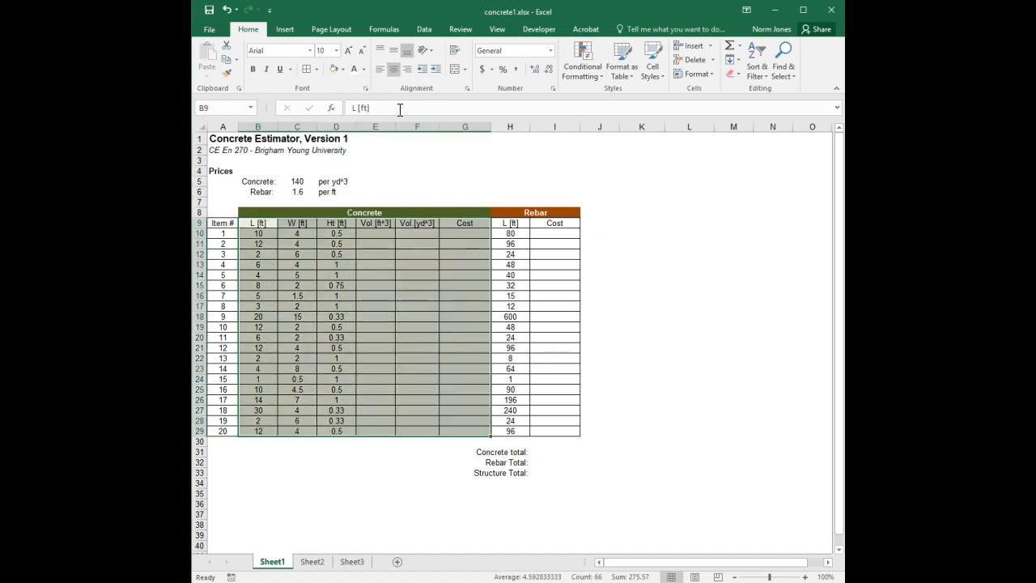
# Step: Fill the rebar columns H9 through I29 with a light orange shade
pyautogui.moveTo(499, 224); pyautogui.dragTo(536, 430)
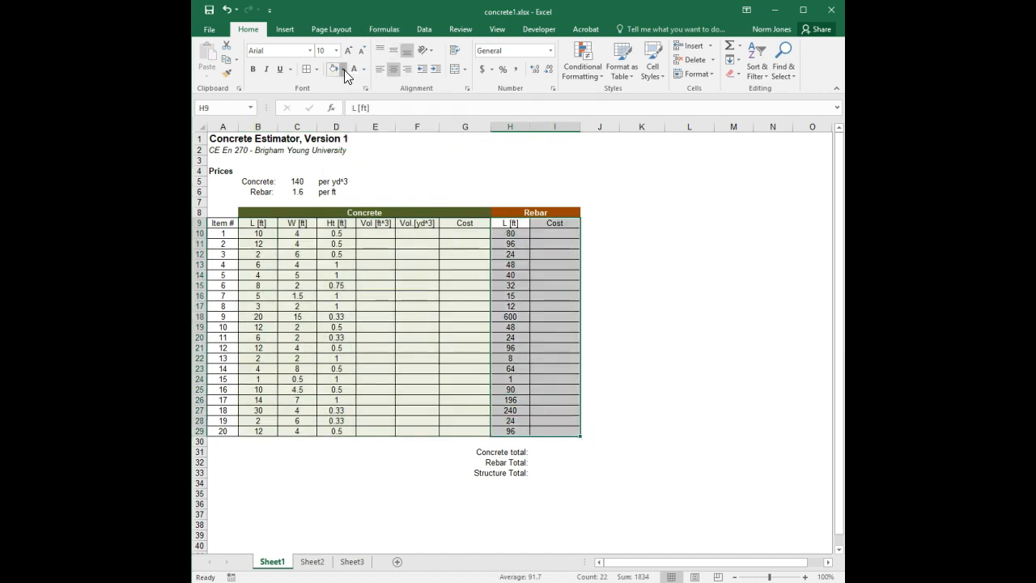
pyautogui.click(344, 70)
pyautogui.click(427, 108)
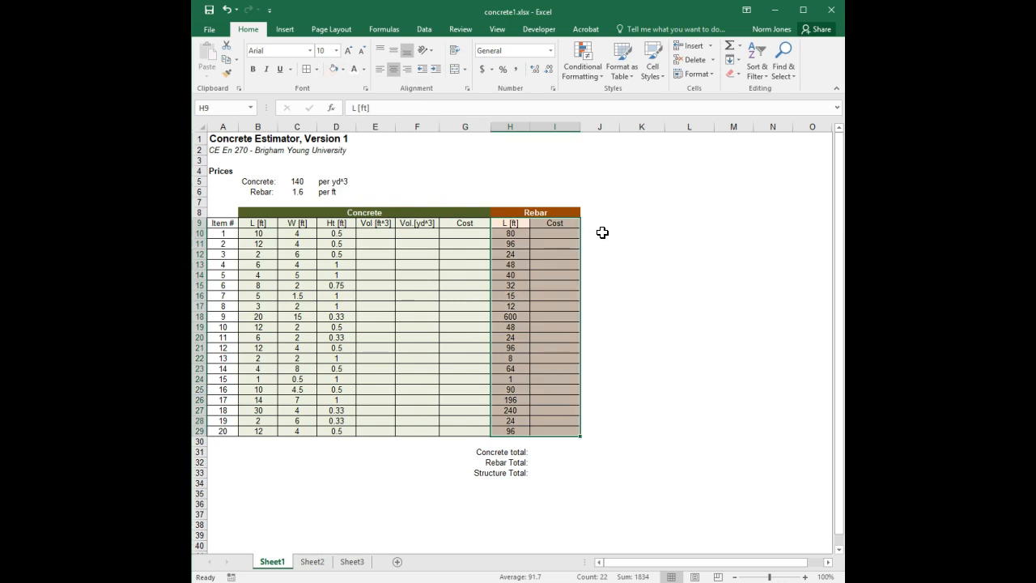
pyautogui.click(641, 253)
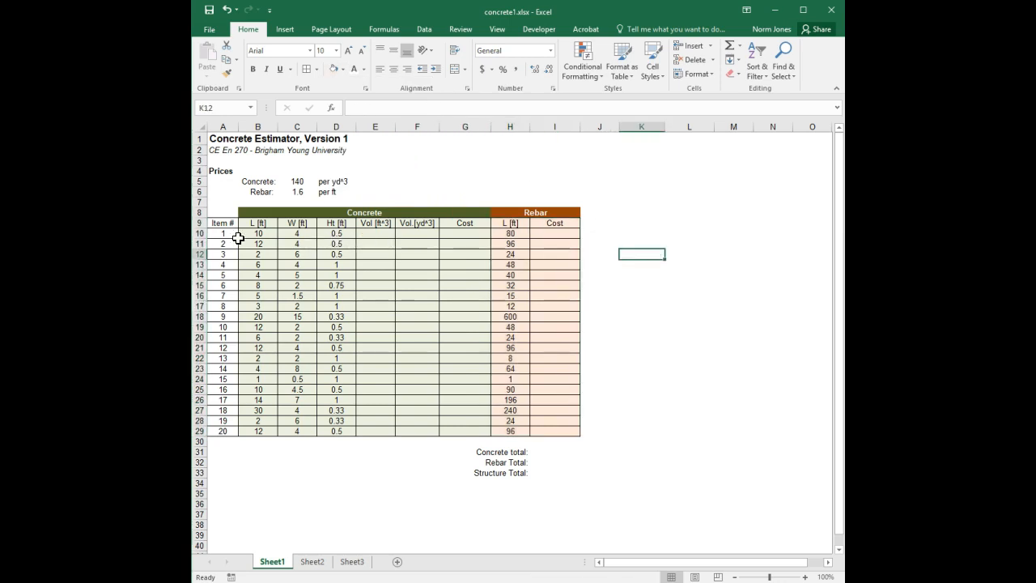
# Step: Format the column header row A9 to I9 with a black fill and bold white text
pyautogui.moveTo(220, 223); pyautogui.dragTo(545, 223)
pyautogui.click(343, 69)
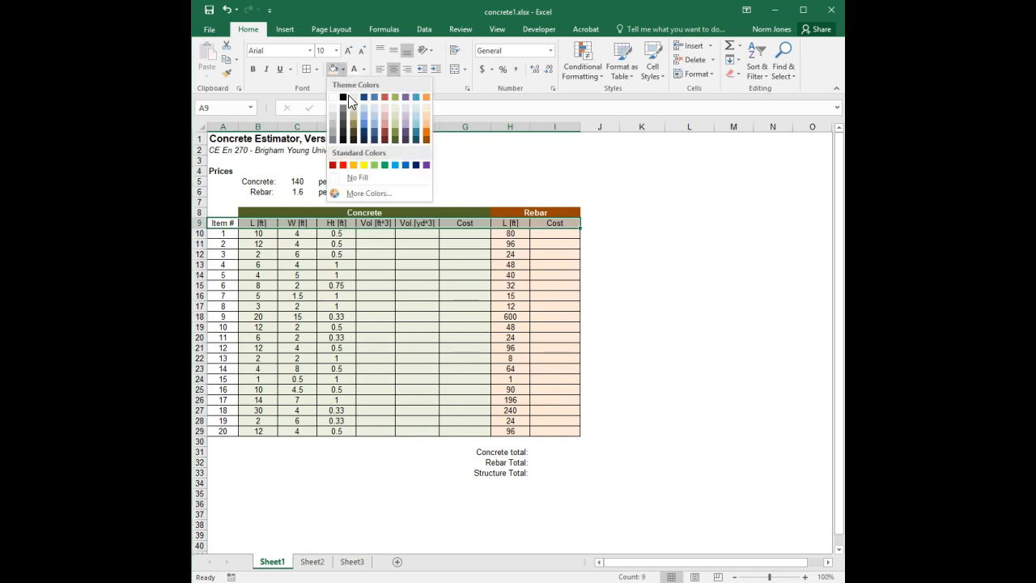
pyautogui.click(348, 95)
pyautogui.click(352, 69)
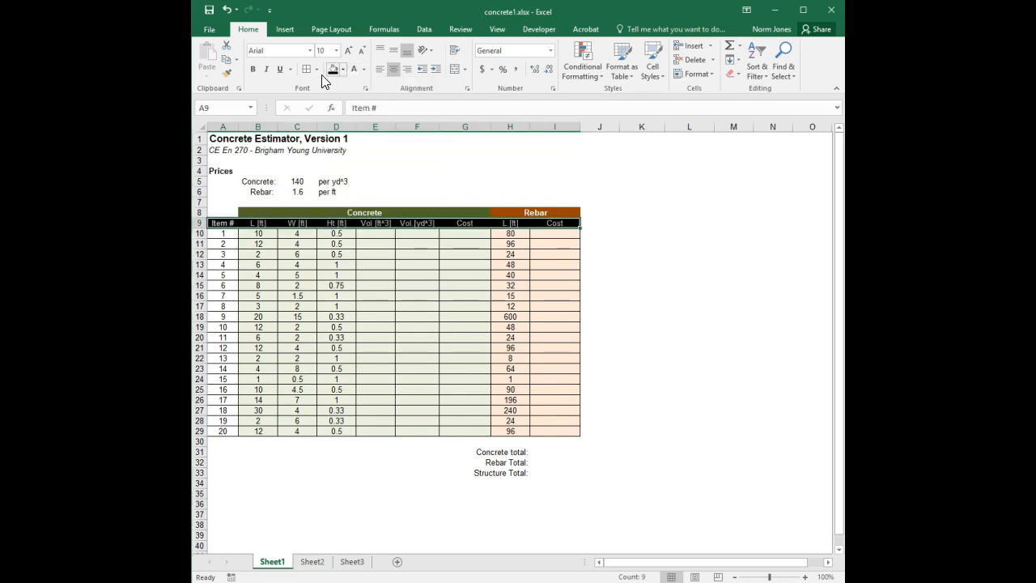
pyautogui.click(253, 68)
pyautogui.click(620, 217)
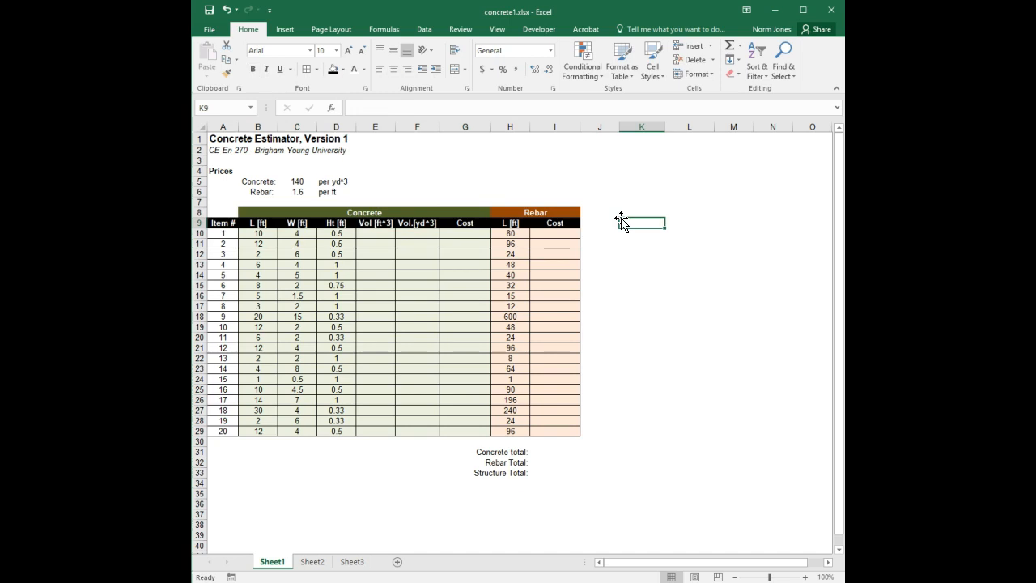
# Step: Format the item numbers in A10 to A29 with a black fill and bold white text
pyautogui.moveTo(229, 234); pyautogui.dragTo(225, 430)
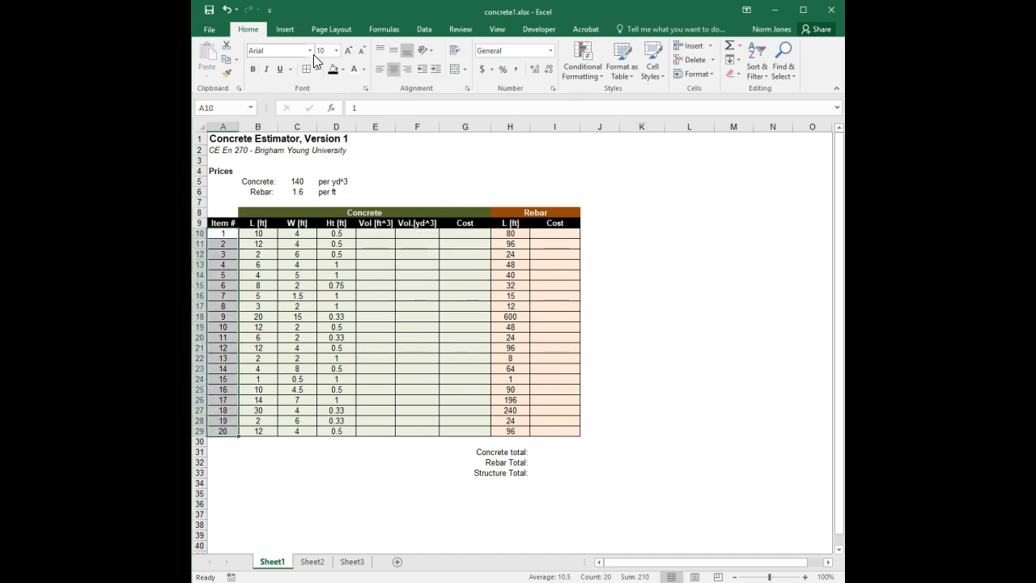
pyautogui.click(335, 68)
pyautogui.click(354, 69)
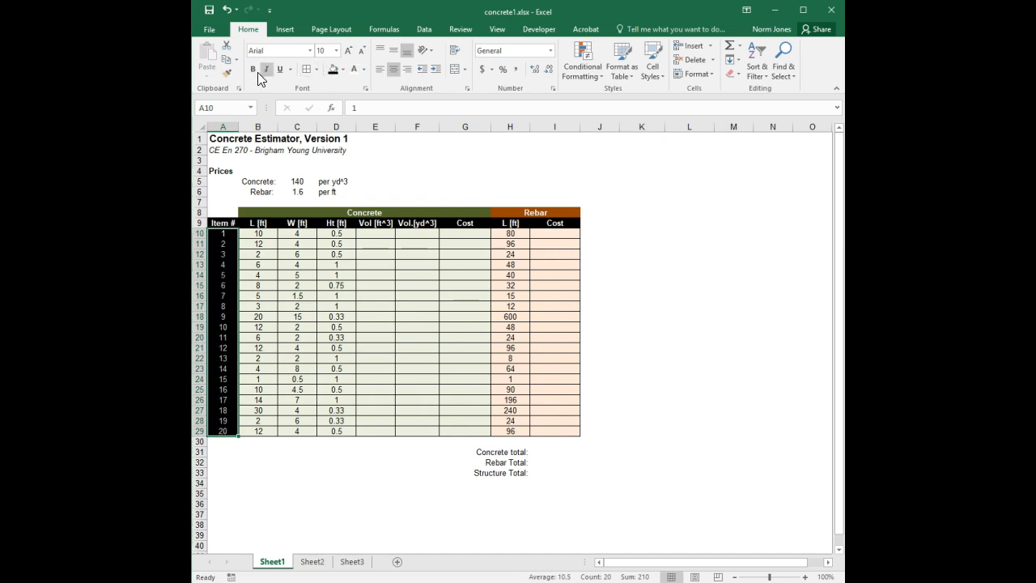
pyautogui.click(253, 69)
pyautogui.click(409, 286)
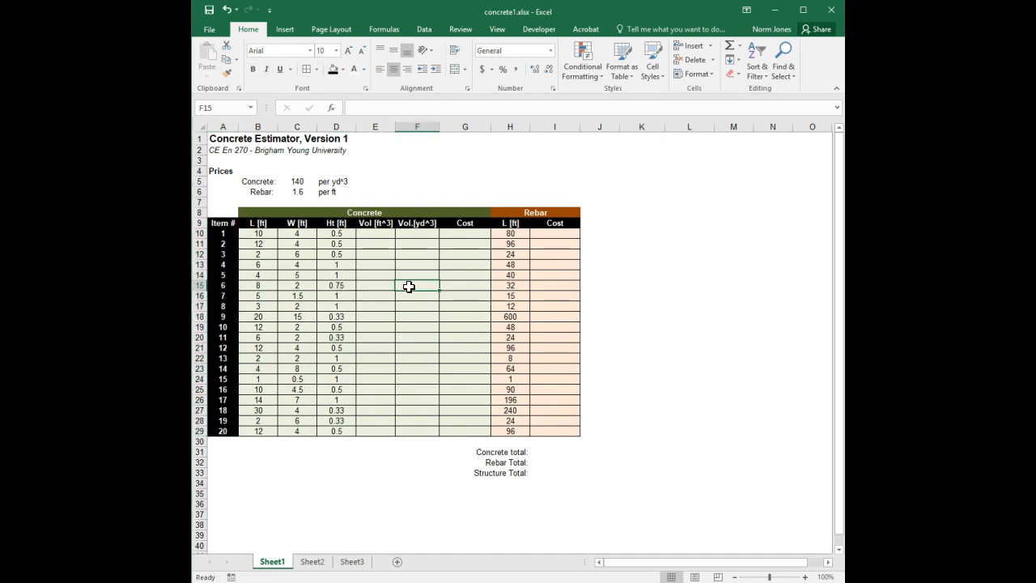
# Step: Compute the volume in cubic feet in E10 as =B10*C10*D10 and fill it down to E29
pyautogui.click(805, 577)
pyautogui.click(804, 577)
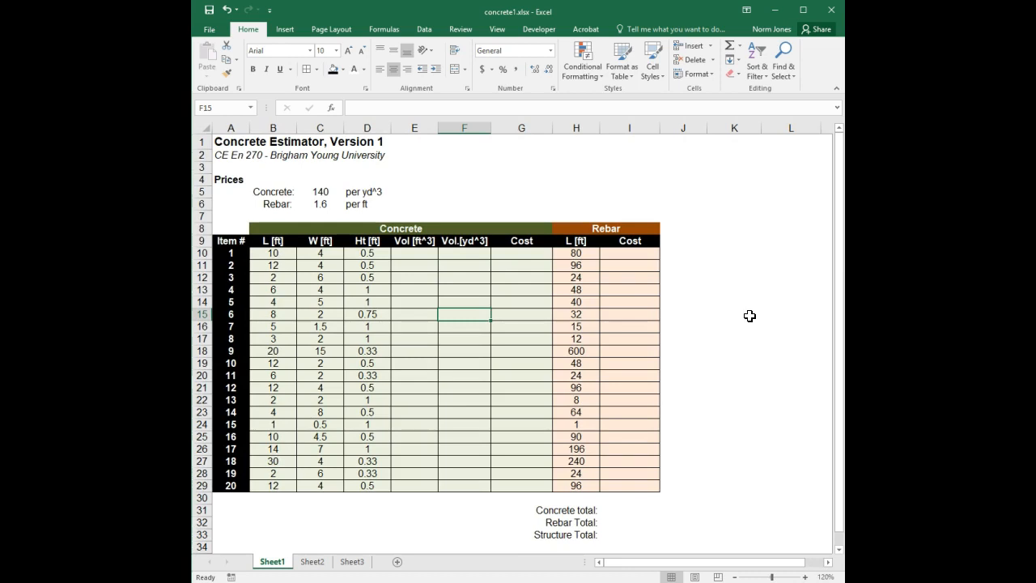
pyautogui.click(773, 294)
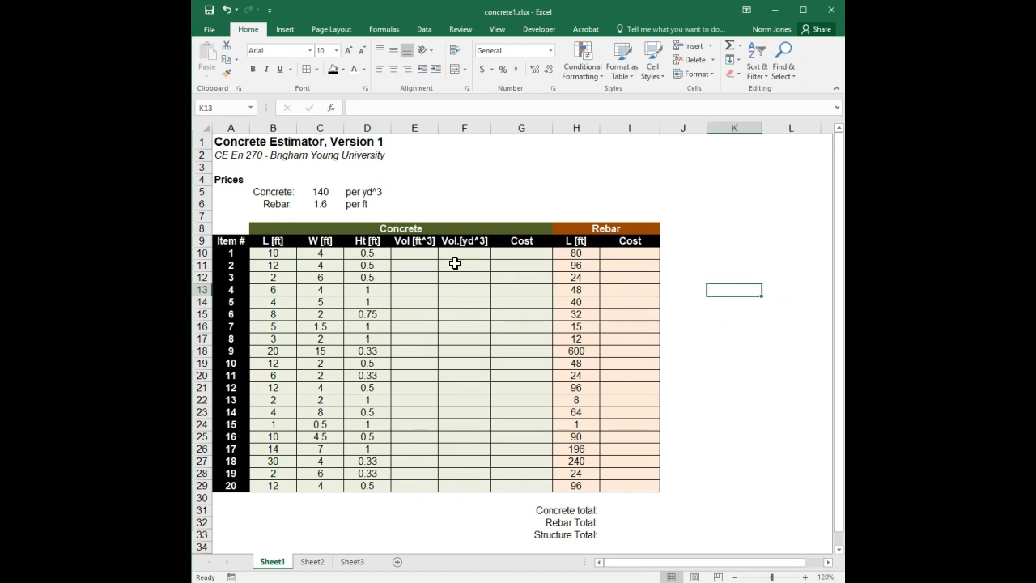
pyautogui.click(419, 255)
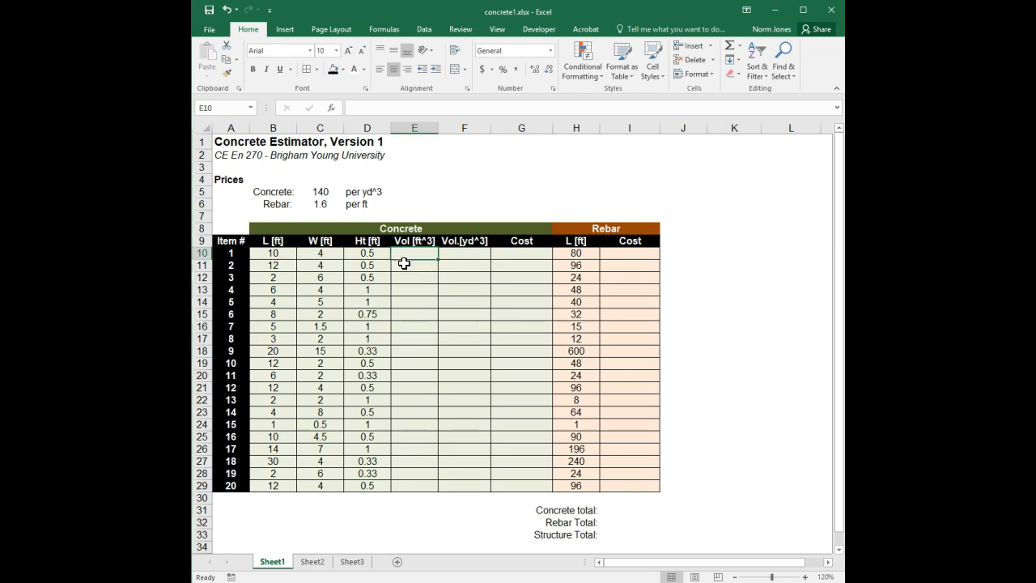
pyautogui.write('=')
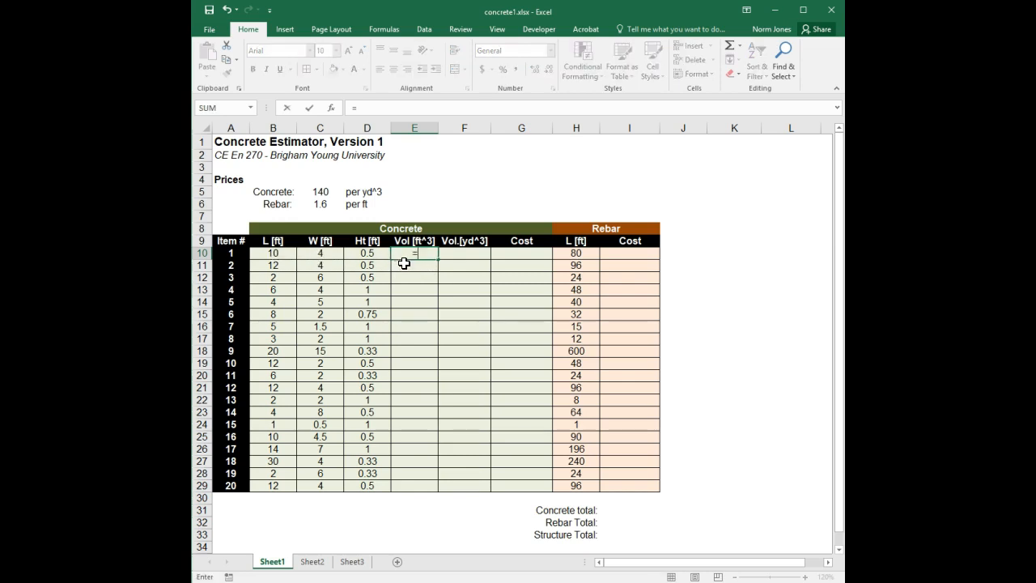
pyautogui.click(275, 255)
pyautogui.write('*')
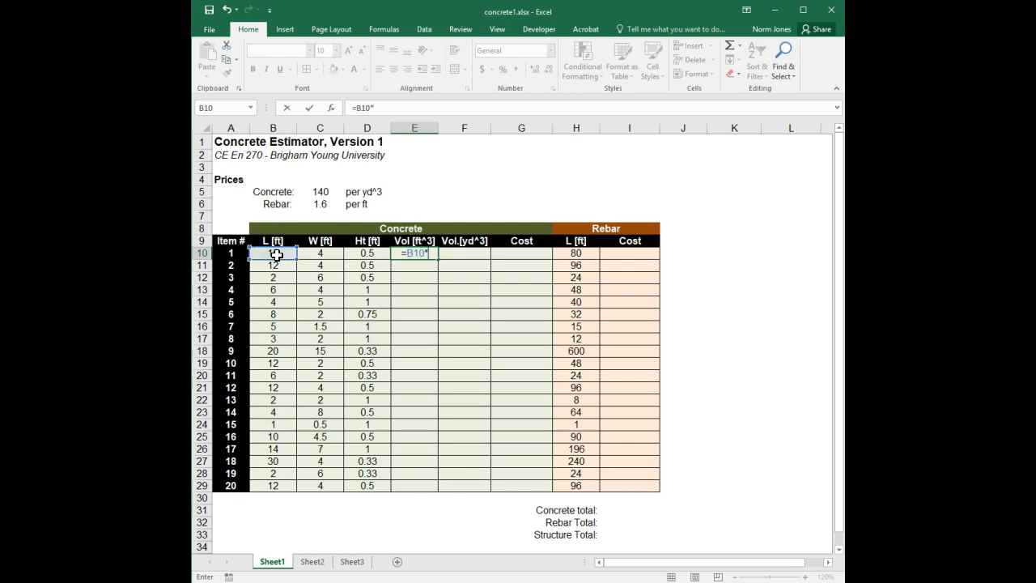
pyautogui.click(324, 255)
pyautogui.write('*')
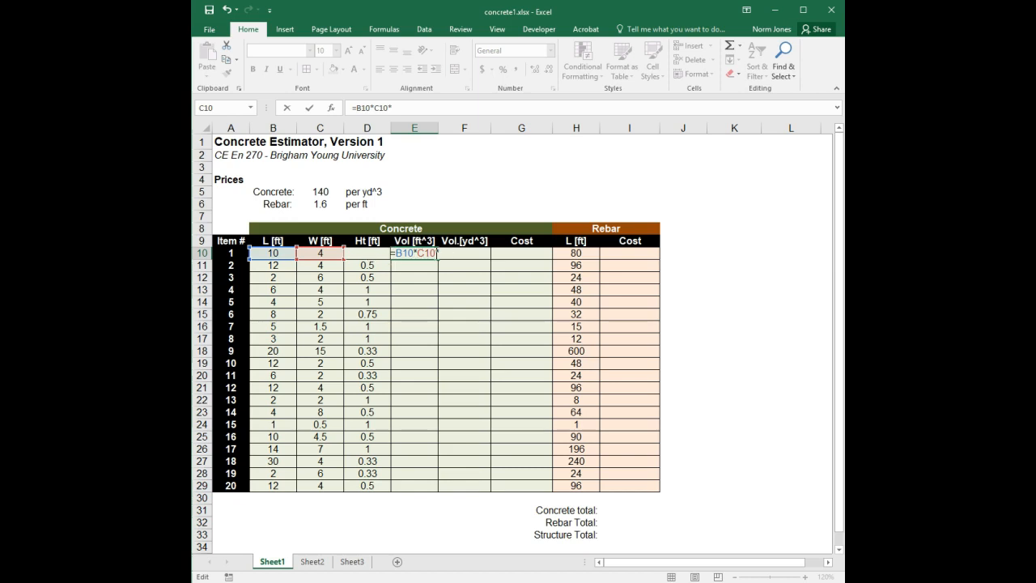
pyautogui.write('D10')
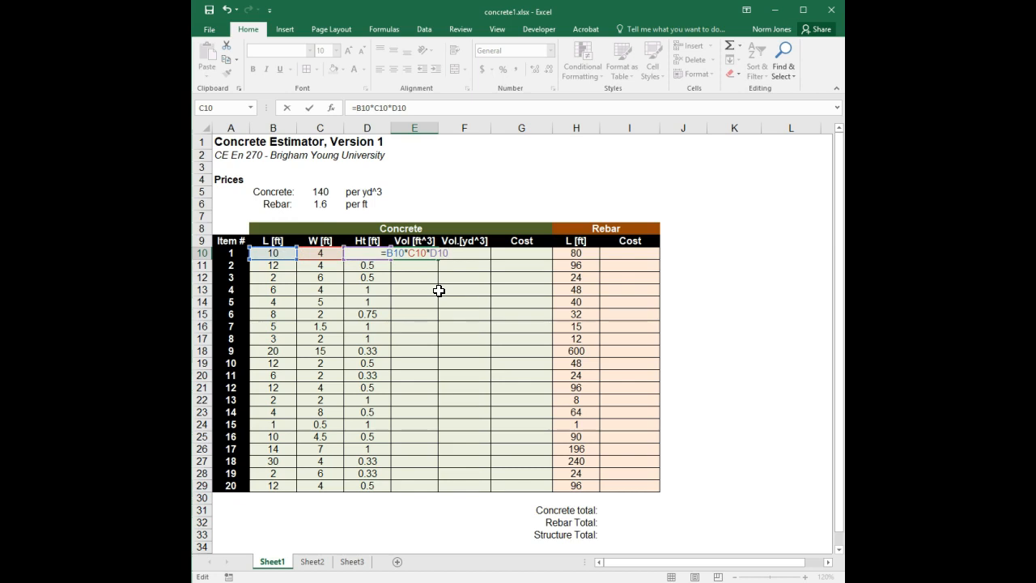
pyautogui.press('Return')
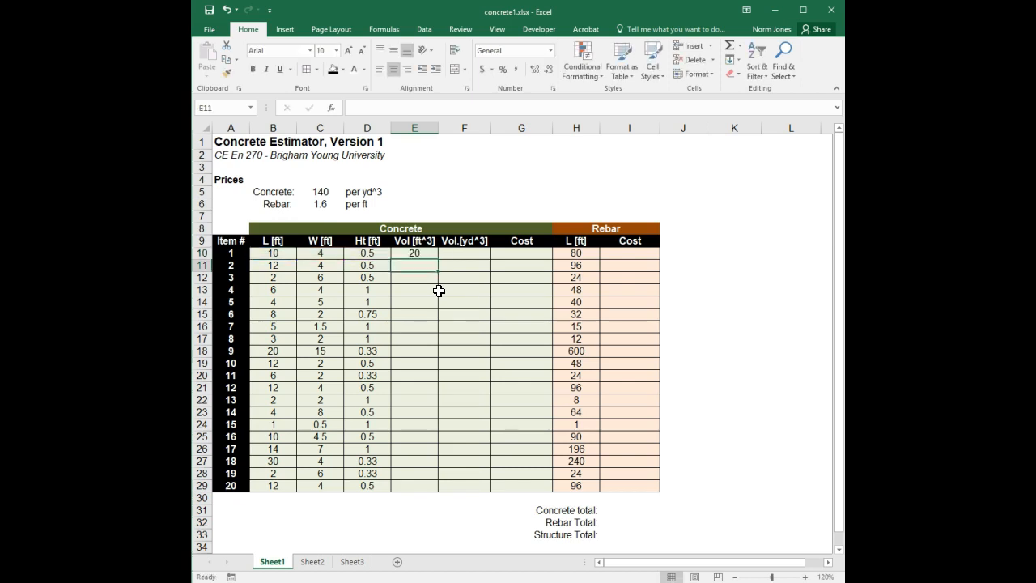
pyautogui.click(430, 254)
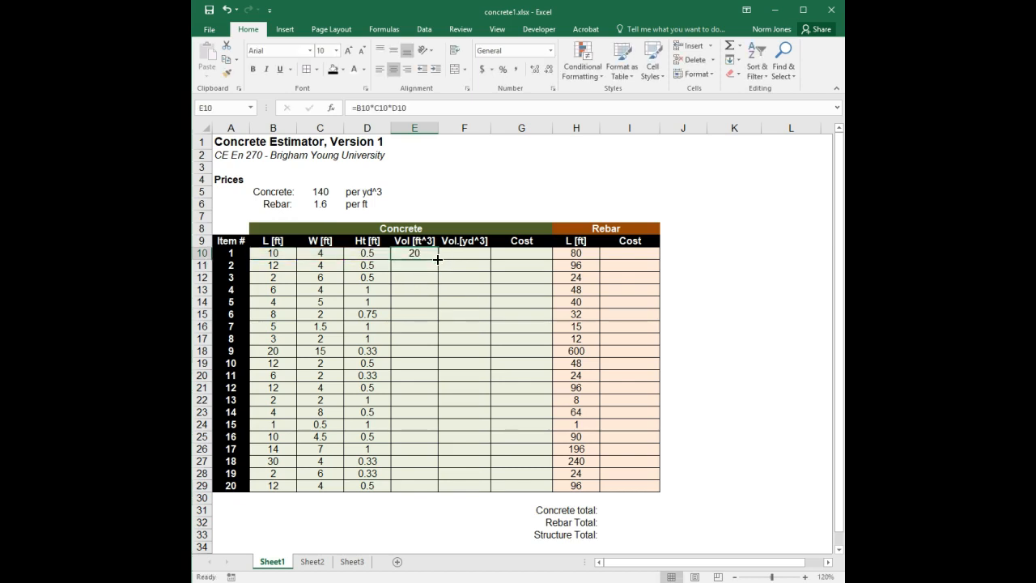
pyautogui.doubleClick(437, 259)
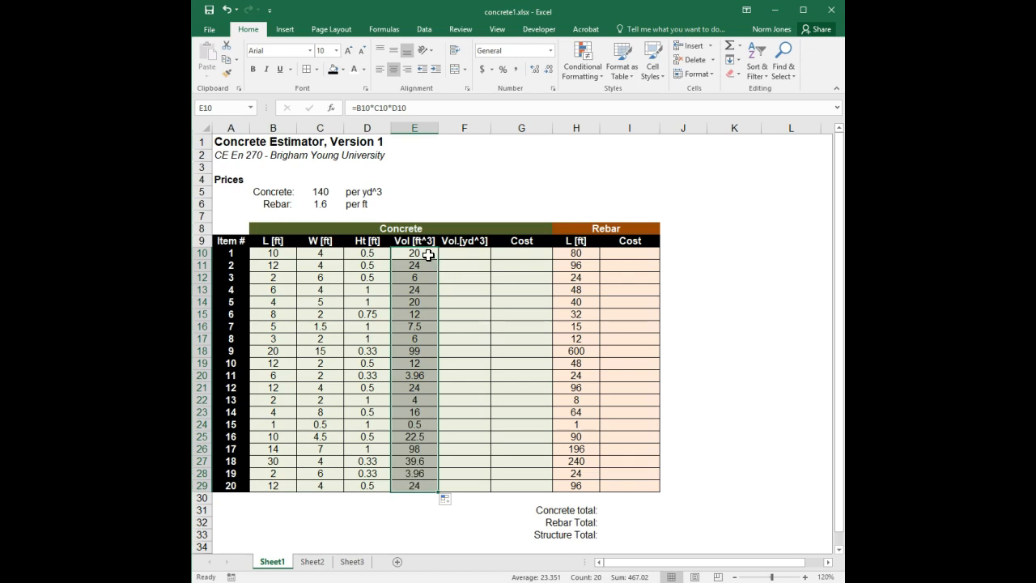
# Step: Replace E10's formula with =PRODUCT(B10:D10) and fill it down through E29
pyautogui.click(428, 254)
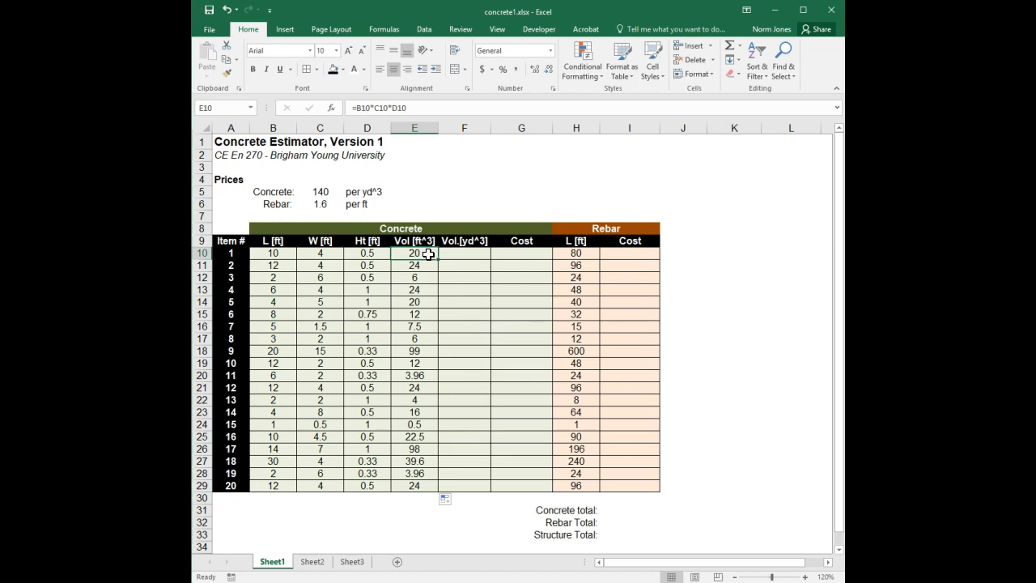
pyautogui.write('=pro')
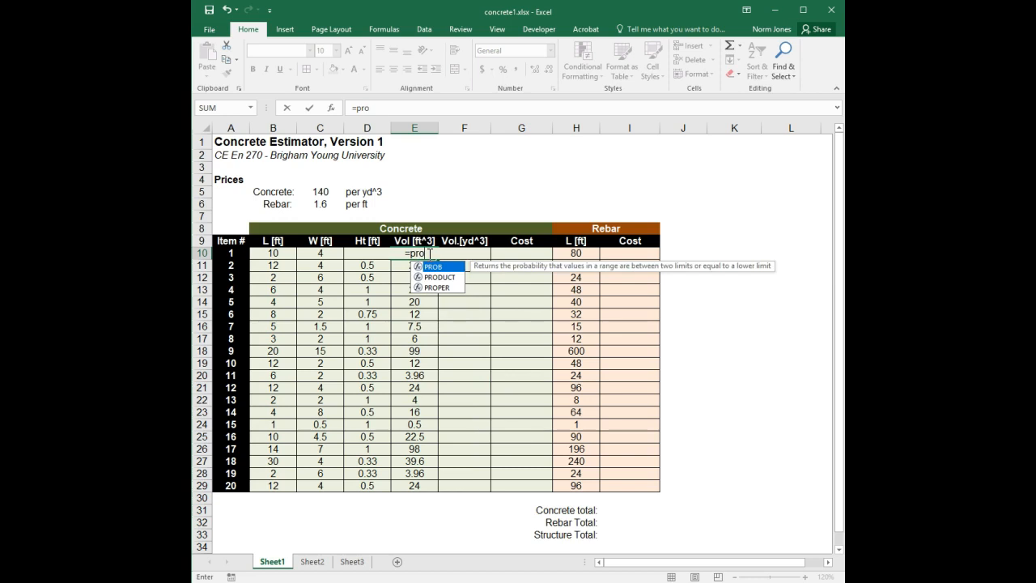
pyautogui.write('duct(')
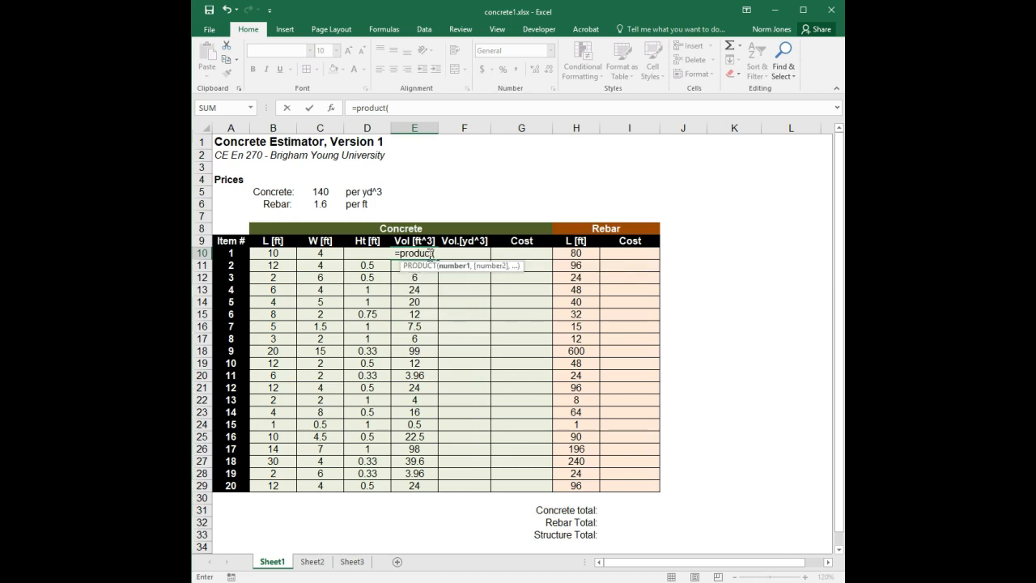
pyautogui.moveTo(276, 253); pyautogui.dragTo(357, 253)
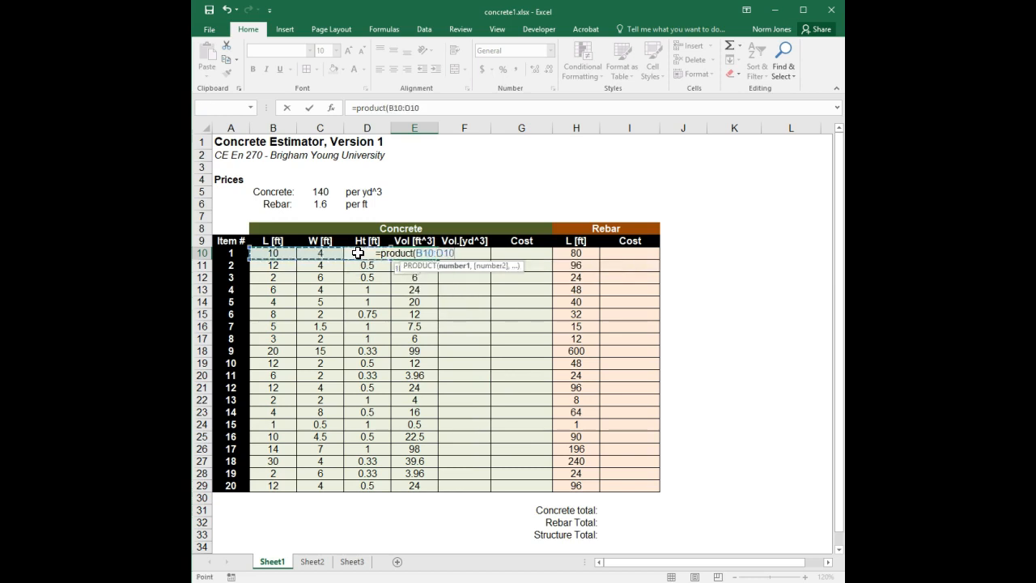
pyautogui.write(')')
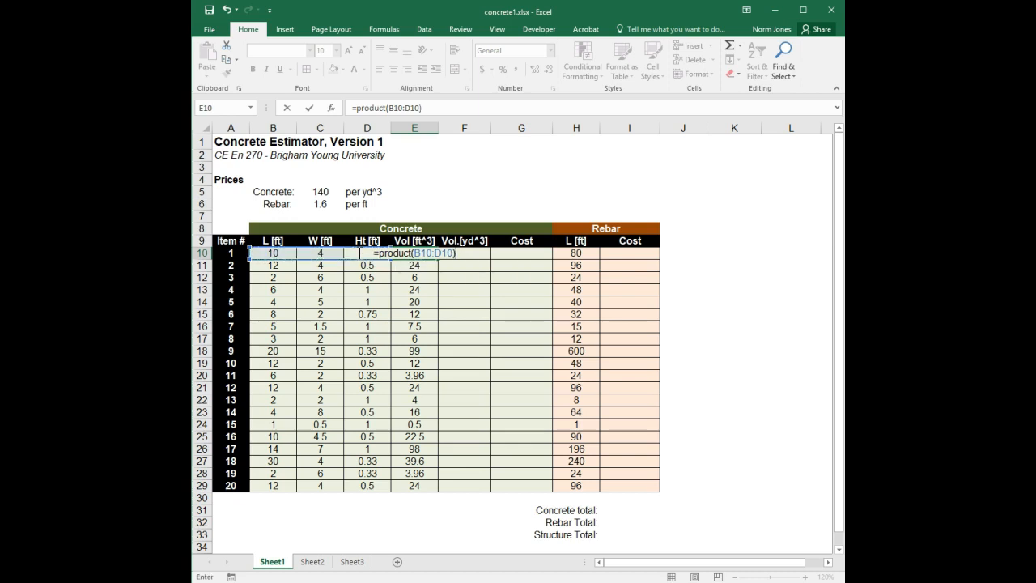
pyautogui.press('Return')
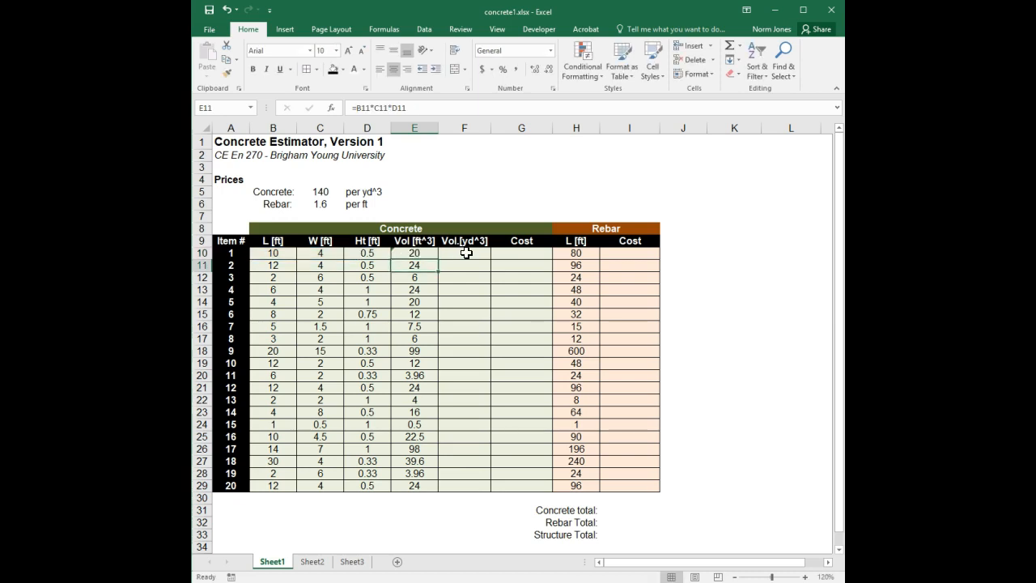
pyautogui.click(429, 251)
pyautogui.doubleClick(438, 260)
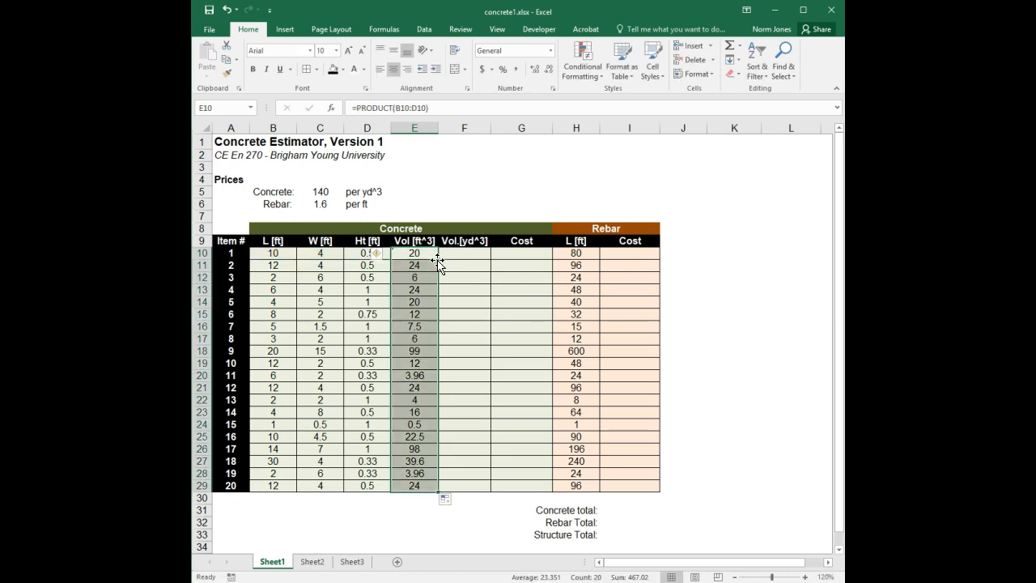
# Step: Ignore the 'Formula Omits Adjacent Cells' error warnings on the volume cells E10 through E29
pyautogui.click(429, 277)
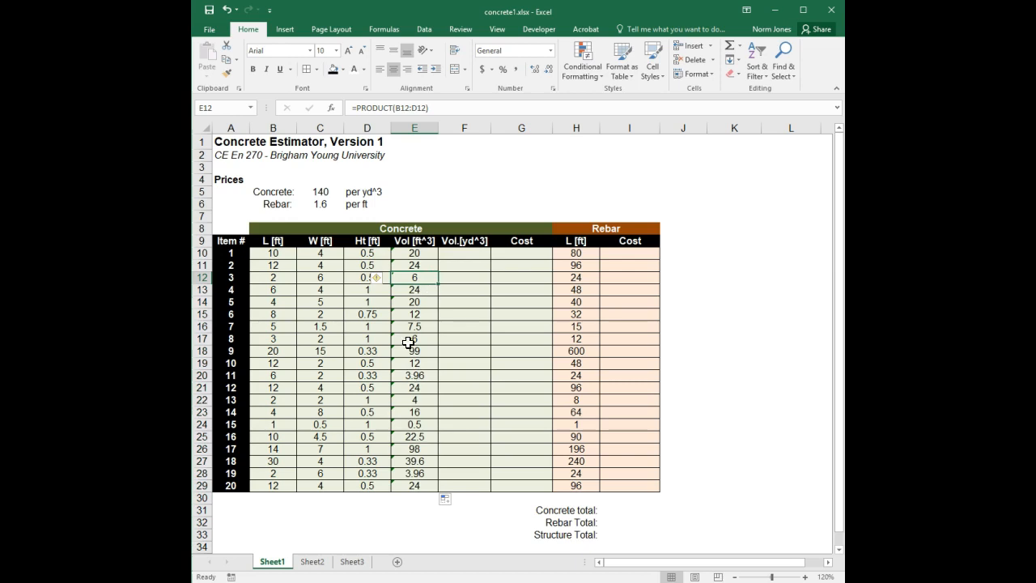
pyautogui.click(376, 277)
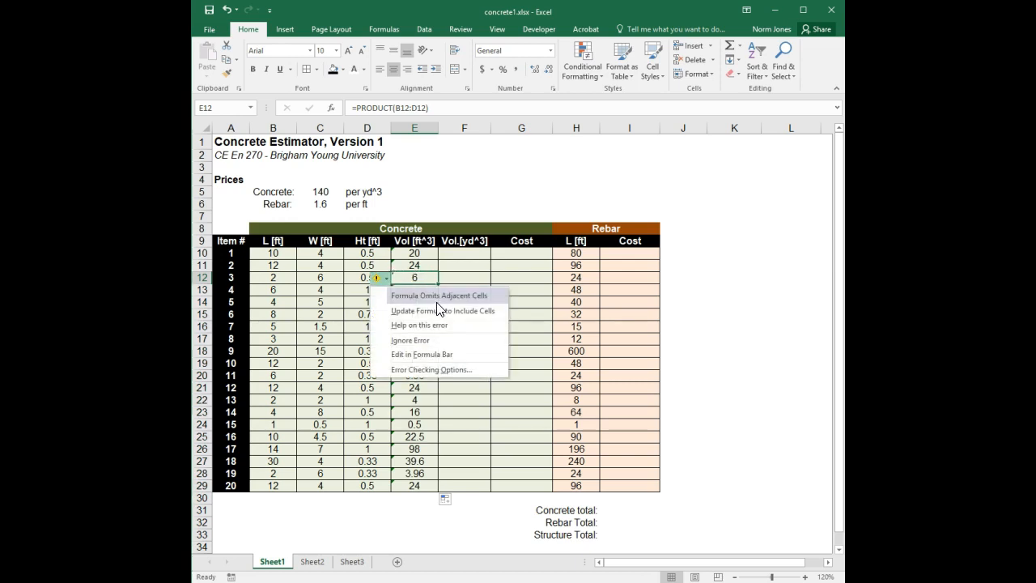
pyautogui.click(420, 340)
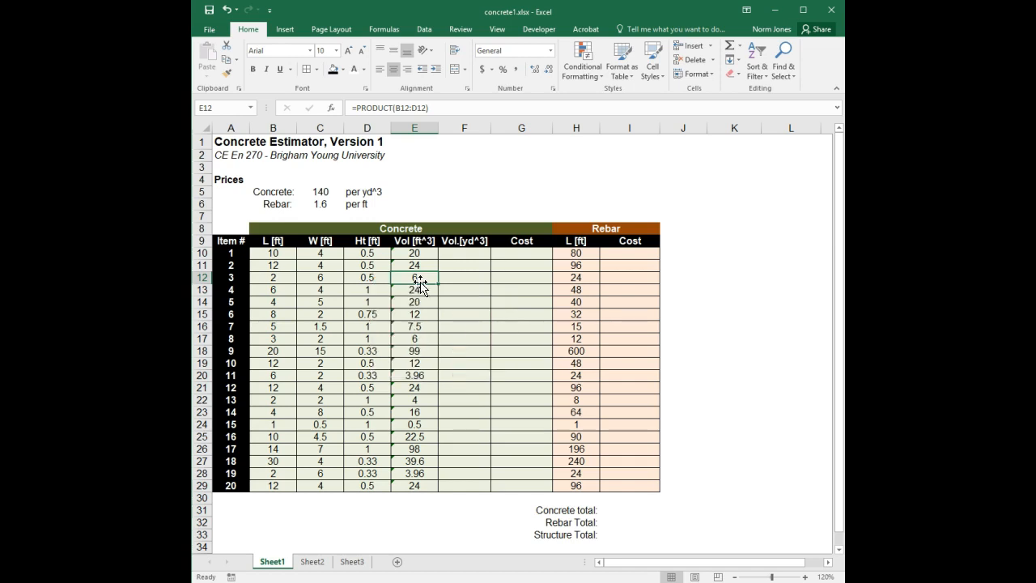
pyautogui.moveTo(423, 254); pyautogui.dragTo(424, 484)
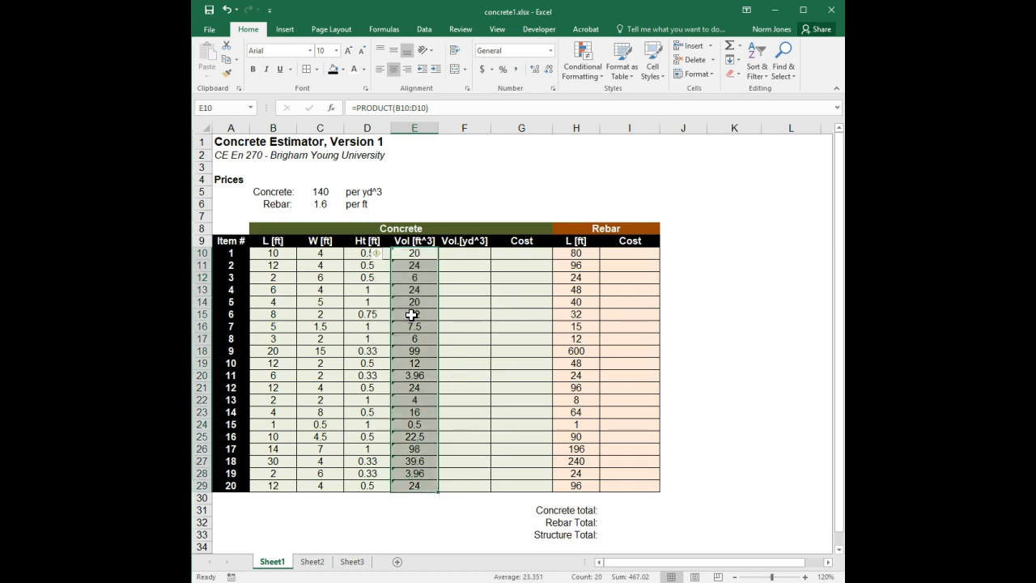
pyautogui.click(377, 254)
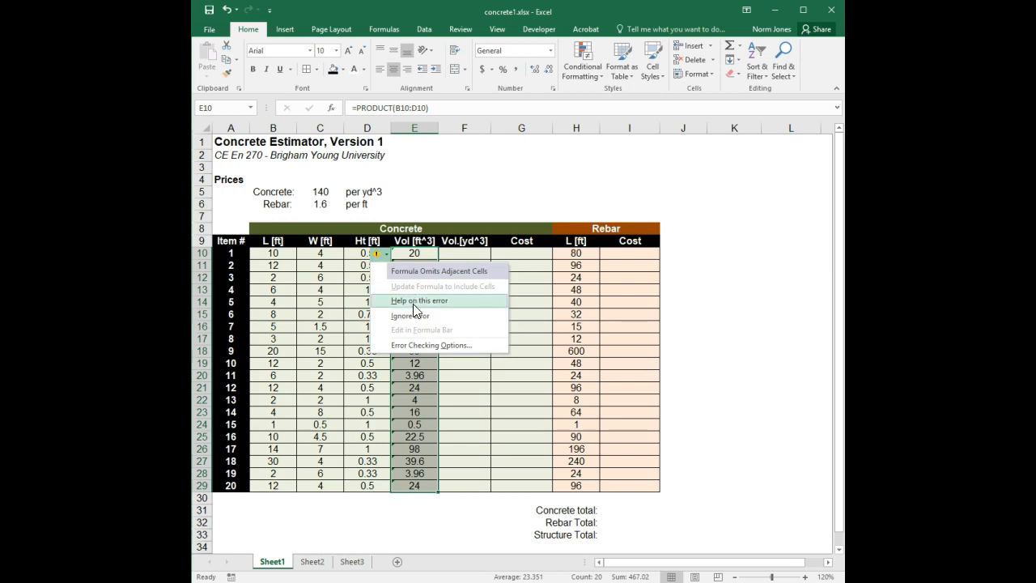
pyautogui.click(414, 313)
pyautogui.click(403, 257)
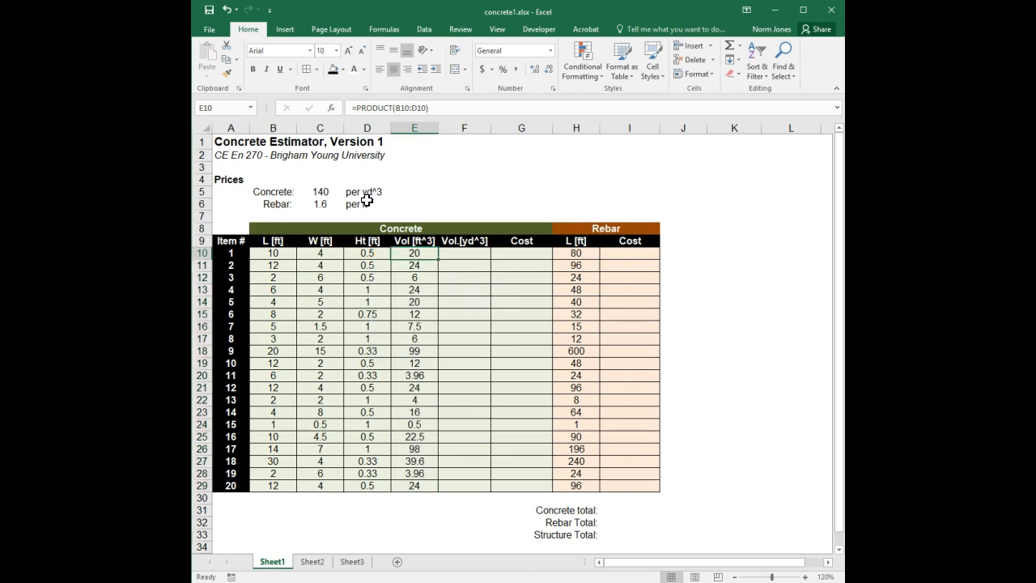
pyautogui.click(387, 108)
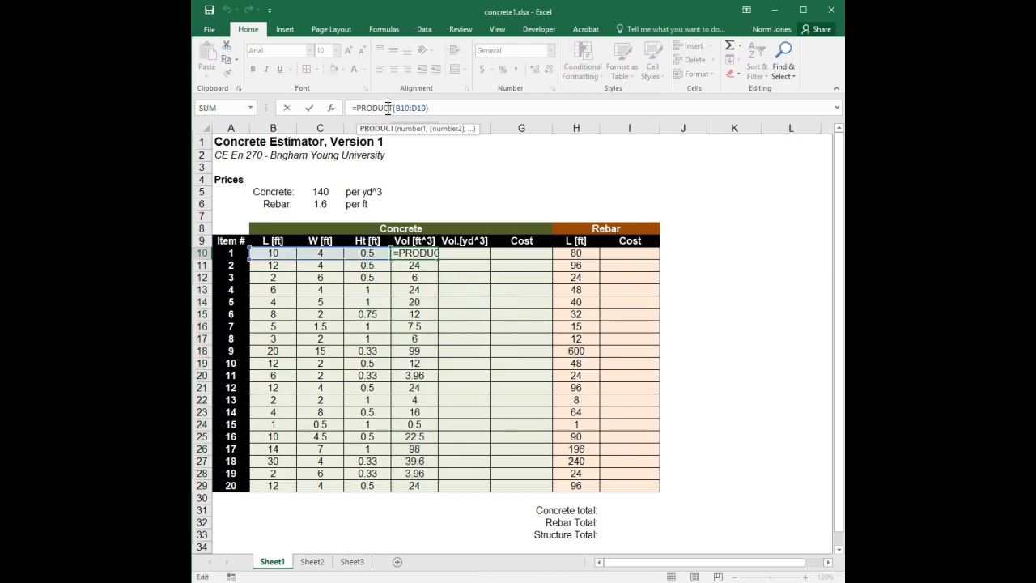
pyautogui.press('Escape')
pyautogui.click(420, 276)
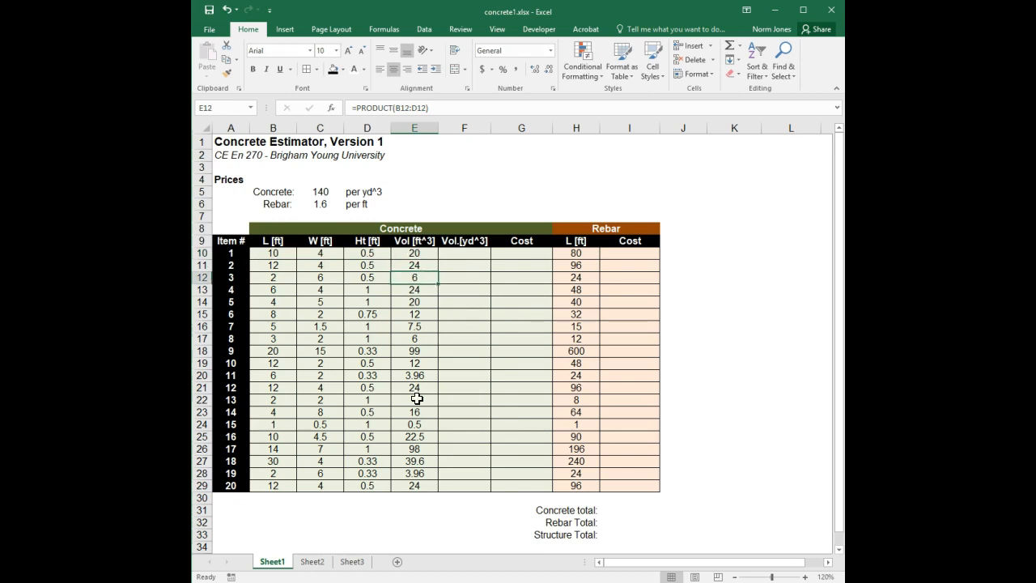
# Step: Enter =E10/27 in F10 to convert to cubic yards and fill it down to F29
pyautogui.click(462, 255)
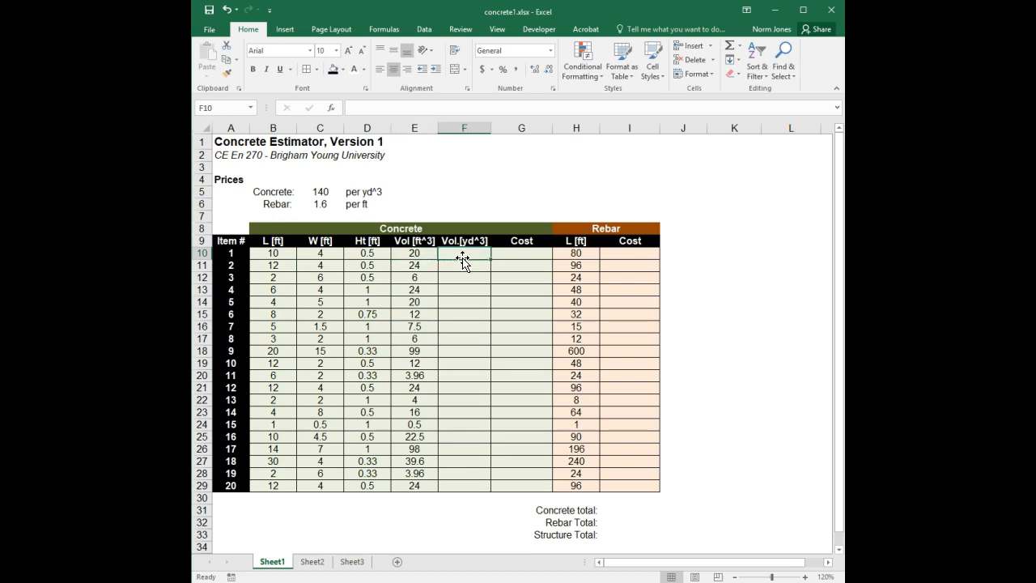
pyautogui.write('=')
pyautogui.click(409, 254)
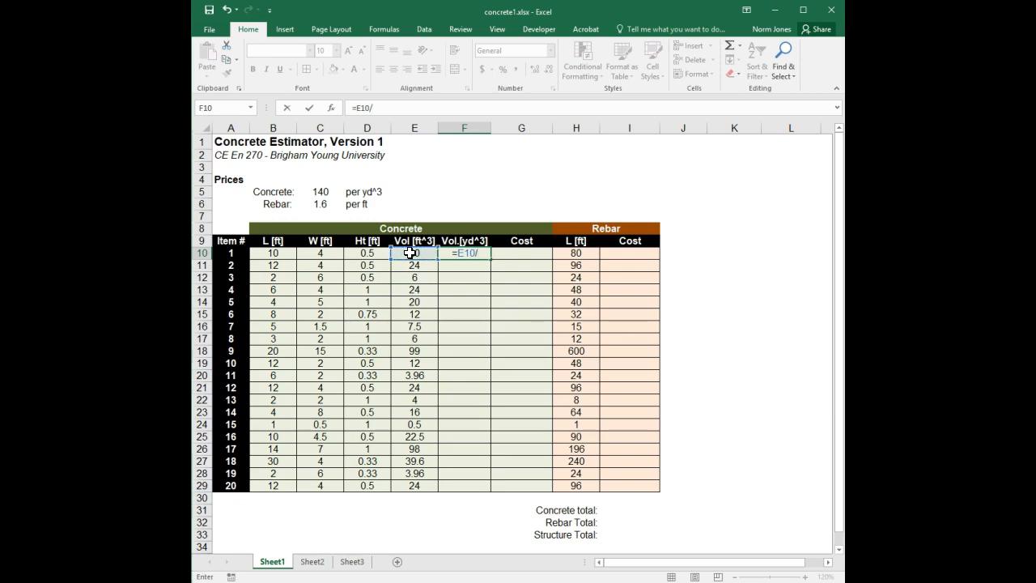
pyautogui.write('27')
pyautogui.press('Return')
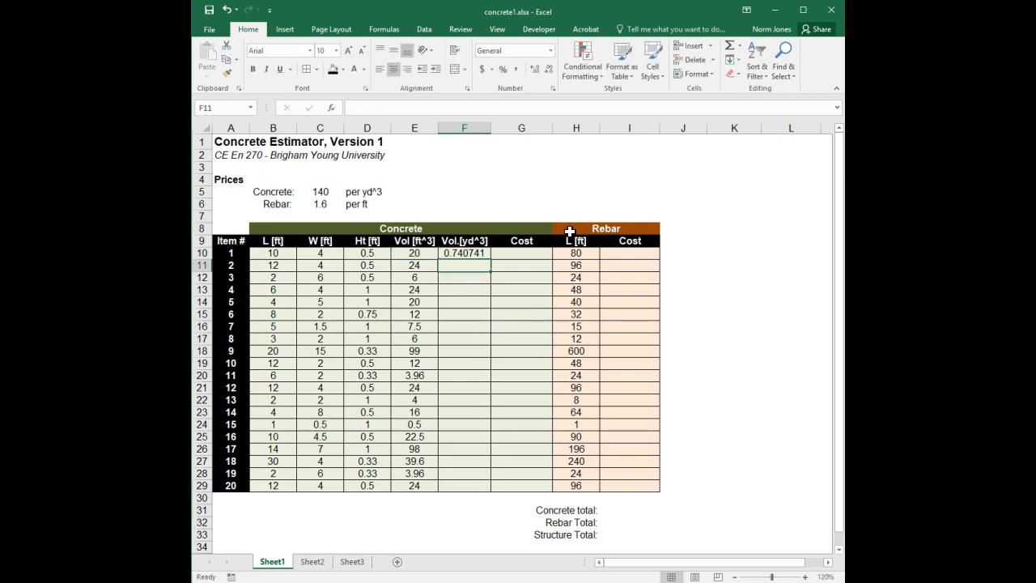
pyautogui.click(479, 255)
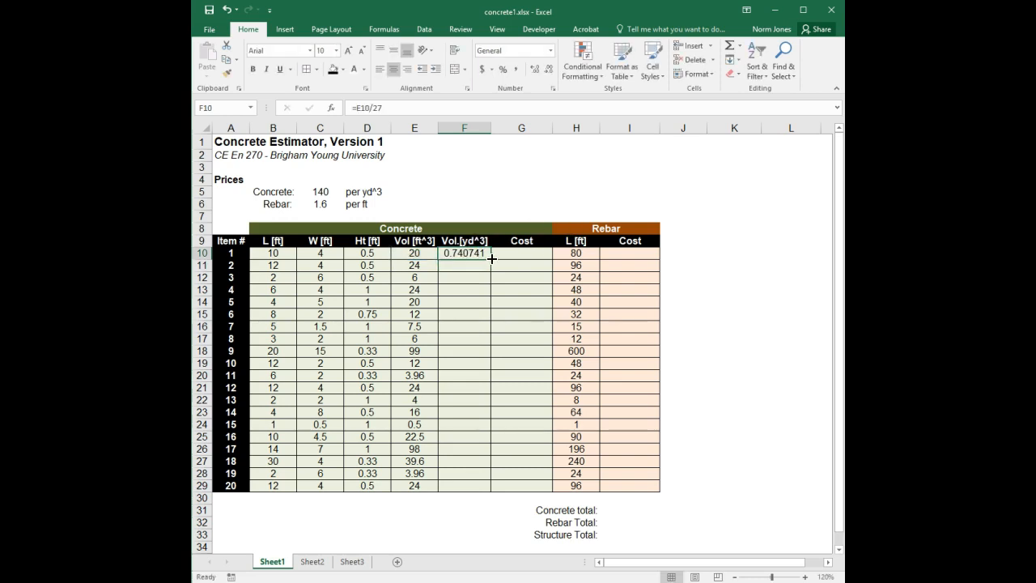
pyautogui.doubleClick(492, 258)
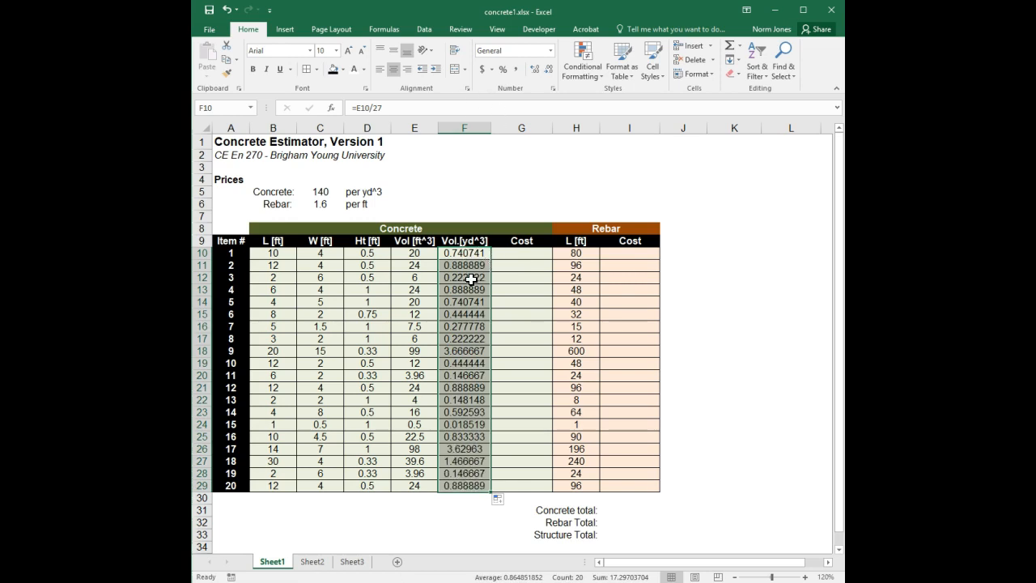
# Step: Reduce the cubic-yard volumes in F10 through F29 to two decimal places
pyautogui.click(549, 68)
pyautogui.click(549, 69)
pyautogui.click(550, 69)
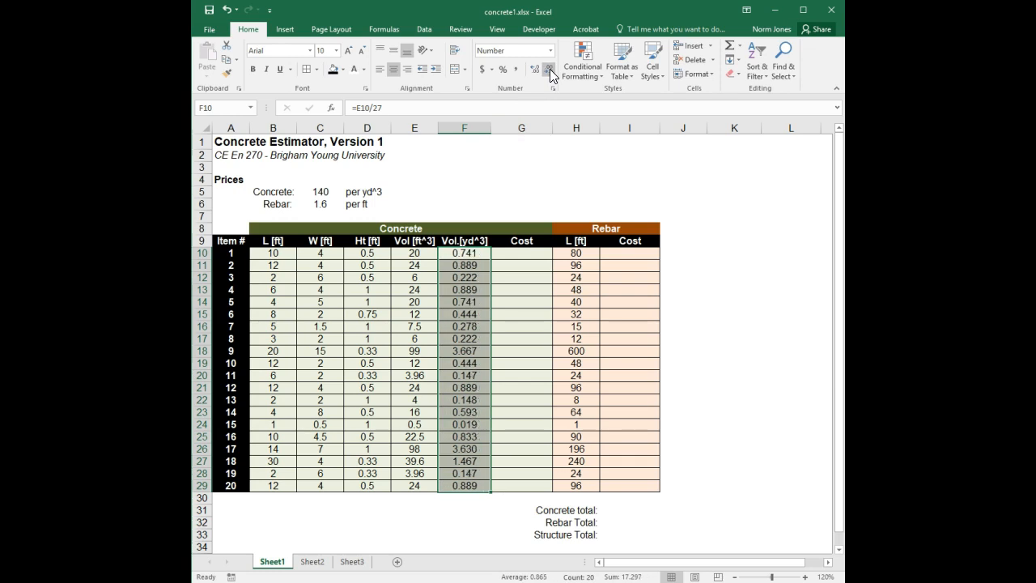
pyautogui.click(549, 69)
pyautogui.click(511, 278)
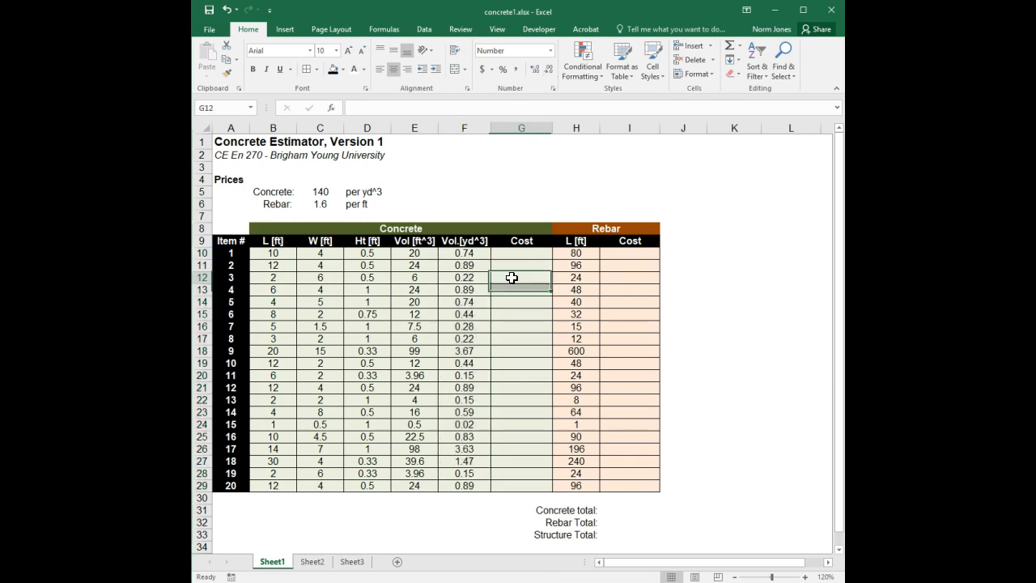
# Step: Apply the Accounting number format to the concrete and rebar prices in C5 and C6
pyautogui.click(521, 257)
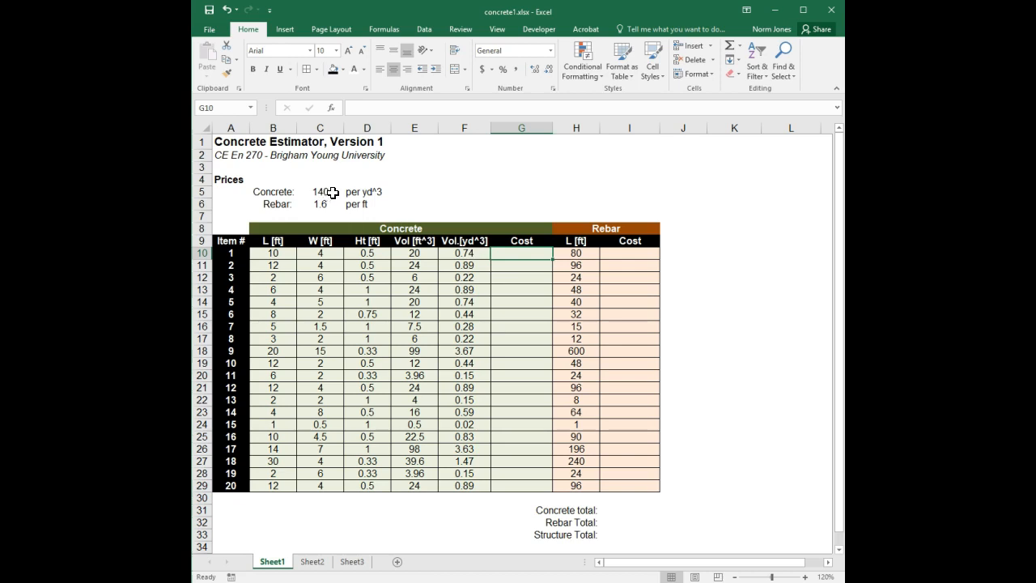
pyautogui.moveTo(332, 193); pyautogui.dragTo(324, 203)
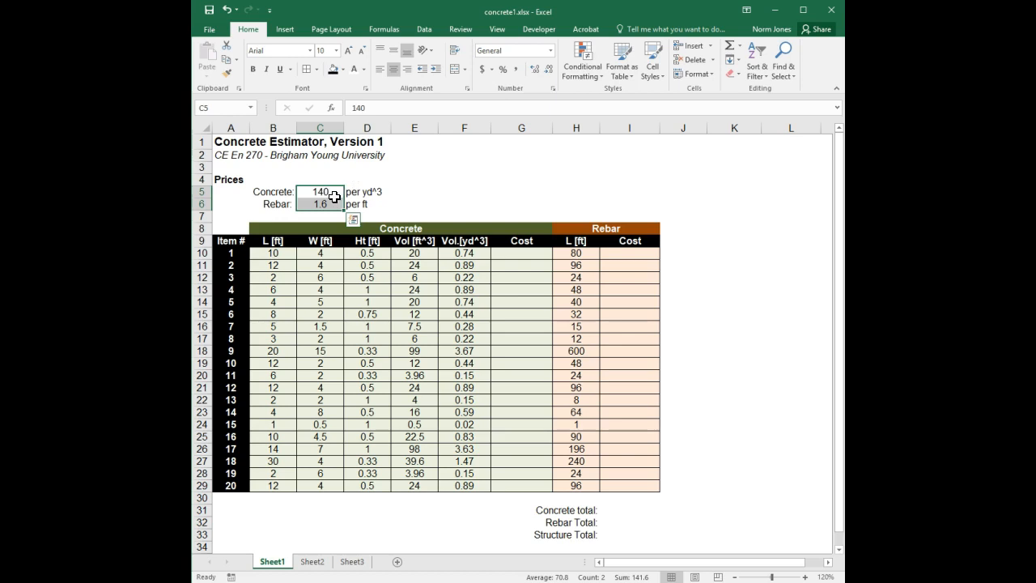
pyautogui.click(481, 69)
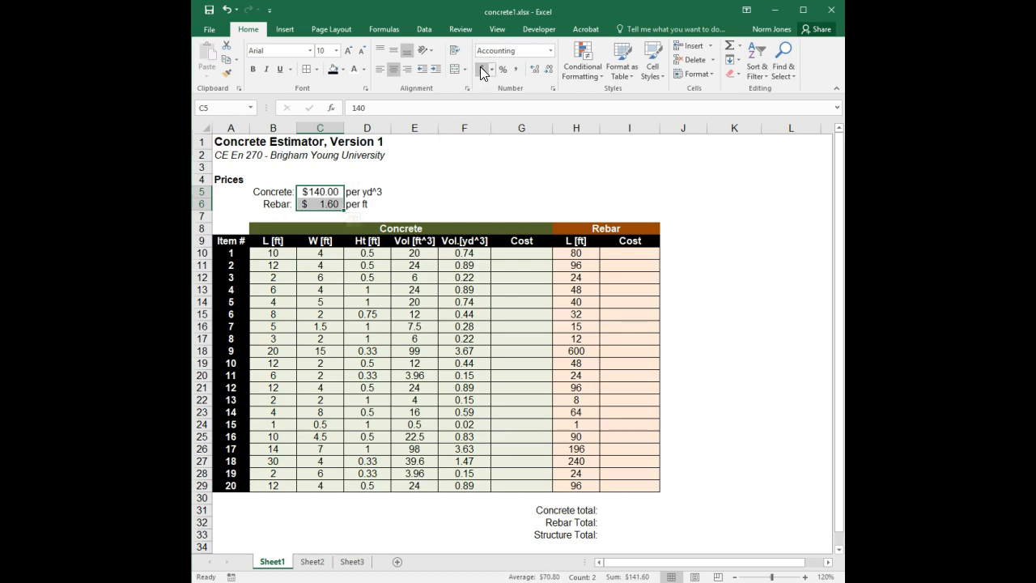
# Step: Enter the concrete cost formula =F10*$C$5 in G10, locking the concrete price reference as absolute
pyautogui.click(464, 179)
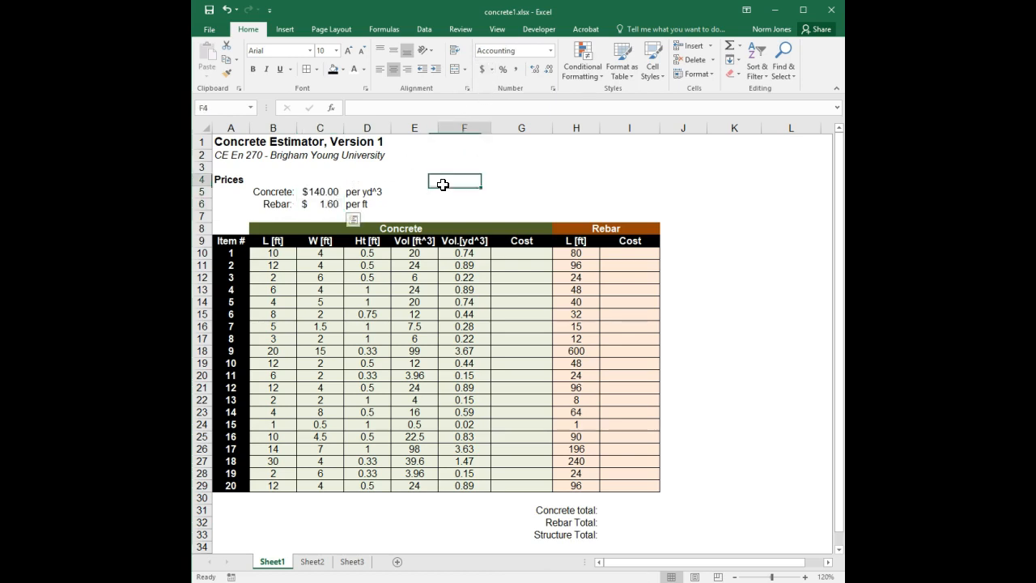
pyautogui.click(520, 255)
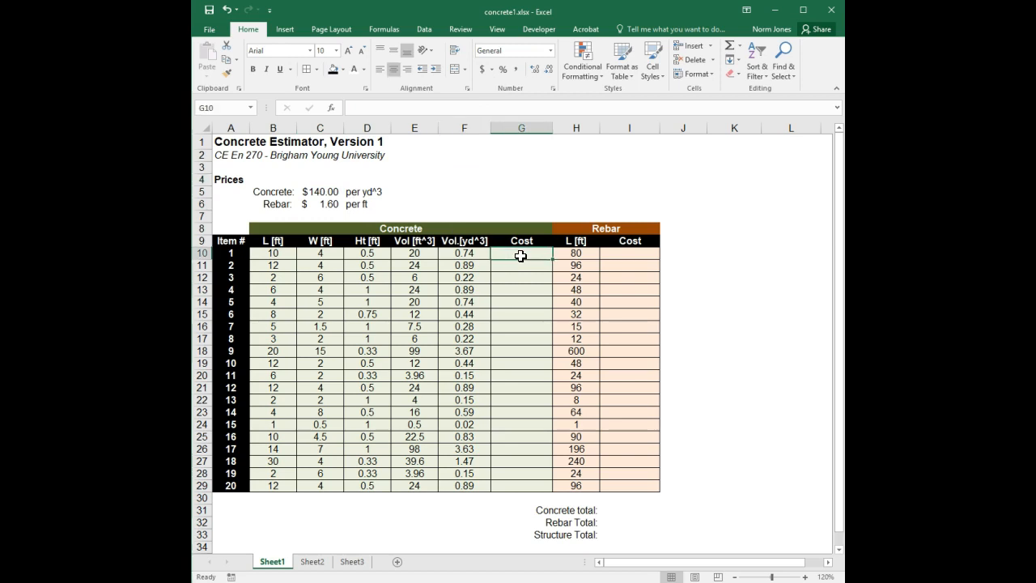
pyautogui.write('=')
pyautogui.click(476, 254)
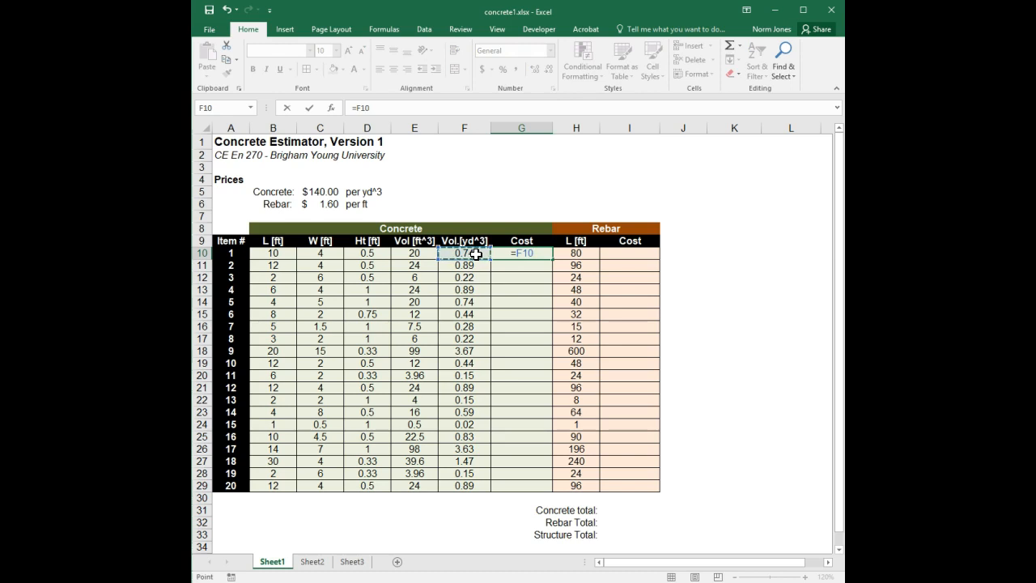
pyautogui.write('*')
pyautogui.click(316, 191)
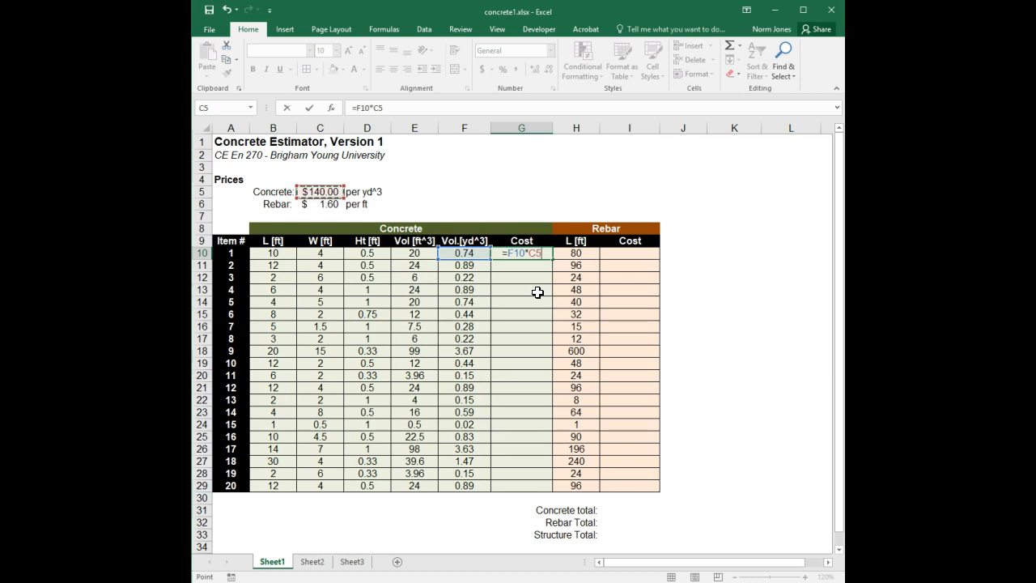
pyautogui.press('F4')
pyautogui.press('Return')
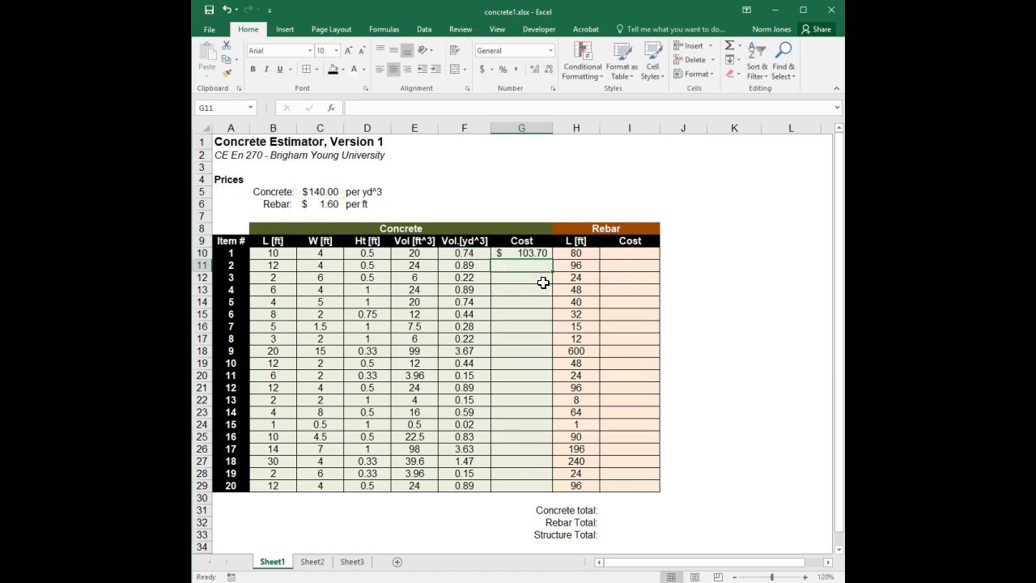
# Step: Fill the G10 cost formula down to G29 and inspect the copied formula in G18
pyautogui.click(540, 253)
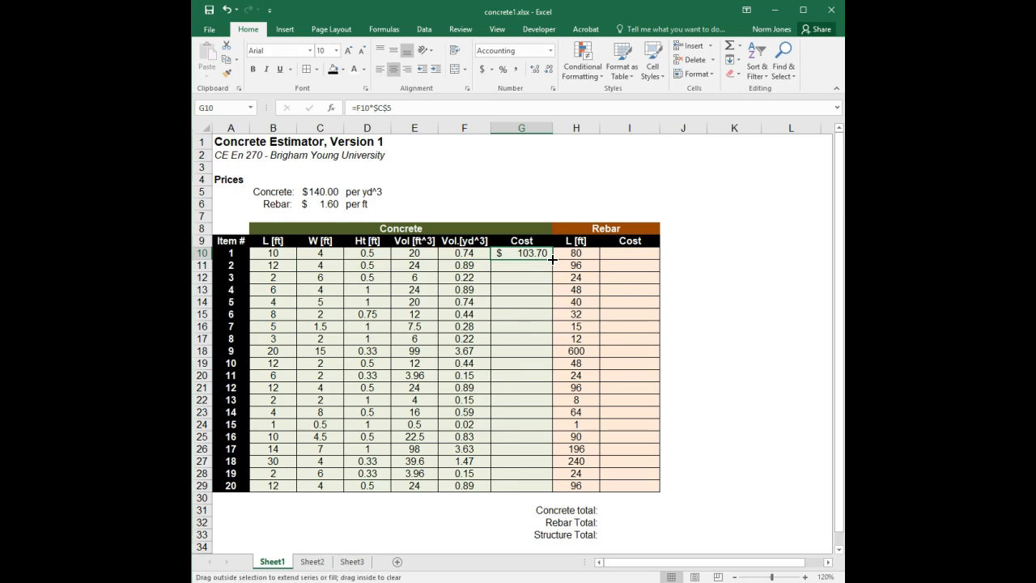
pyautogui.doubleClick(552, 258)
pyautogui.click(536, 349)
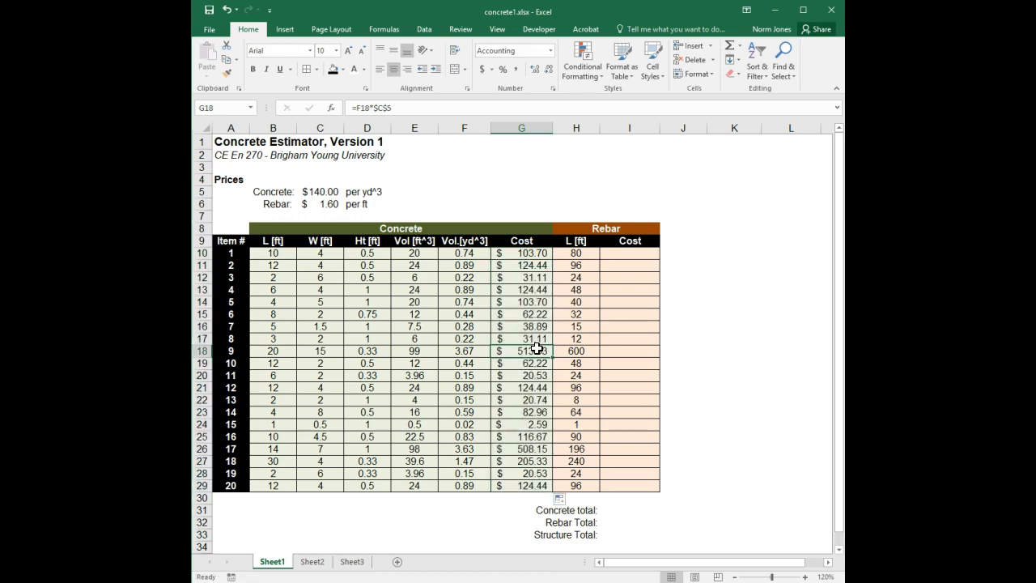
pyautogui.click(372, 108)
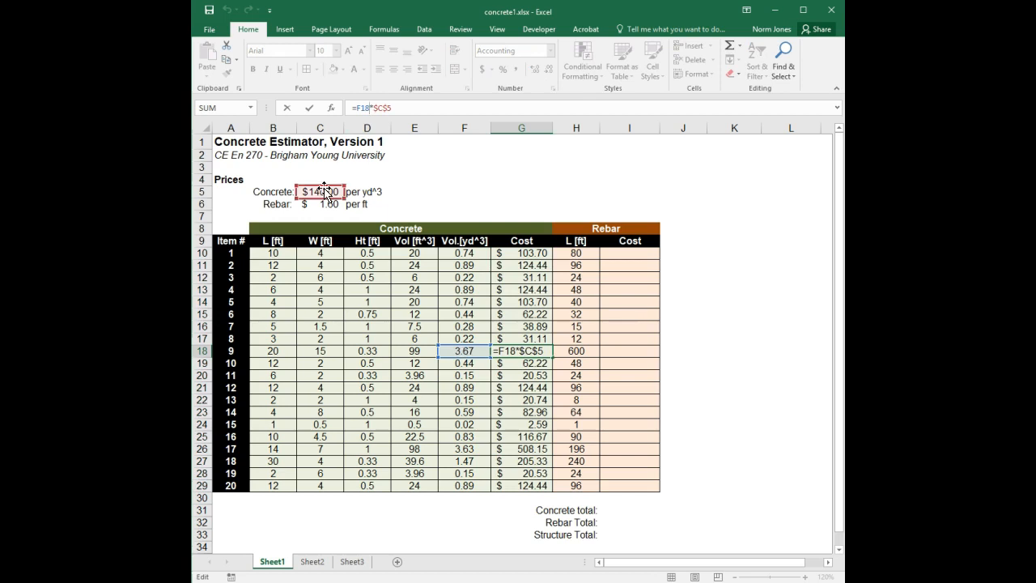
pyautogui.hotkey('ctrl', 'Return')
pyautogui.click(535, 388)
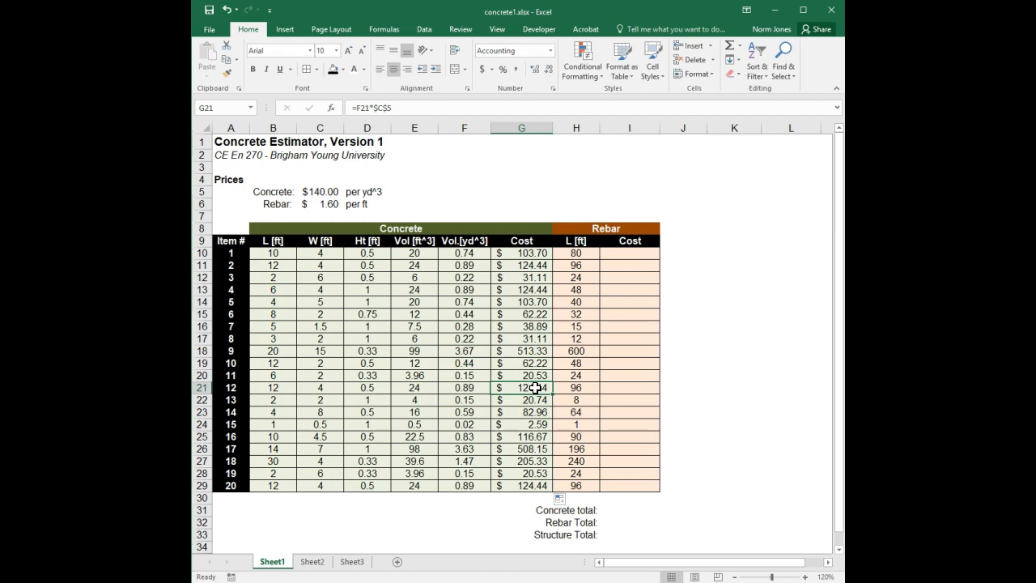
# Step: Enter the rebar cost formula =H10*$C$6 in I10, locking the rebar price reference as absolute
pyautogui.click(628, 266)
pyautogui.click(629, 255)
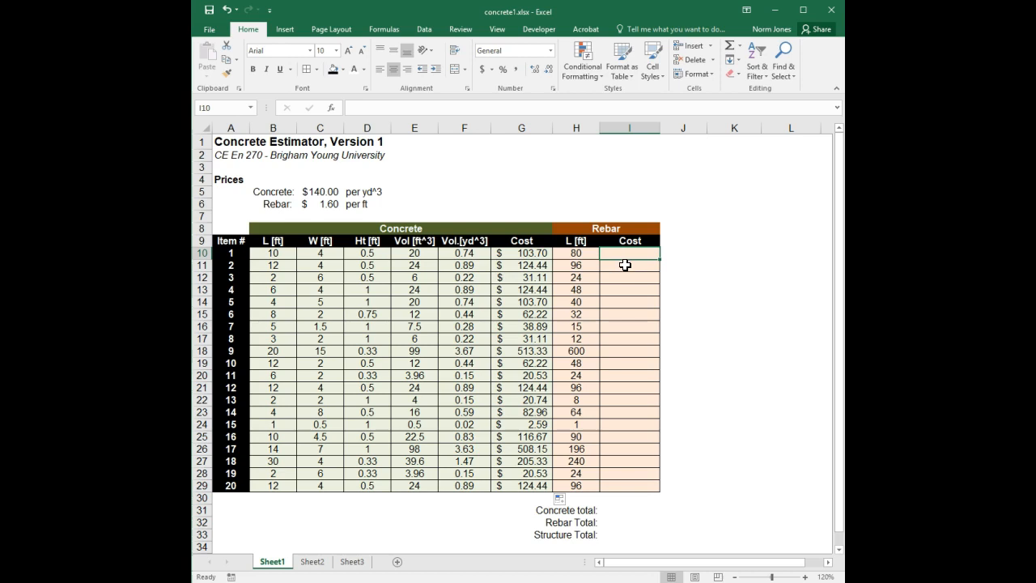
pyautogui.write('=')
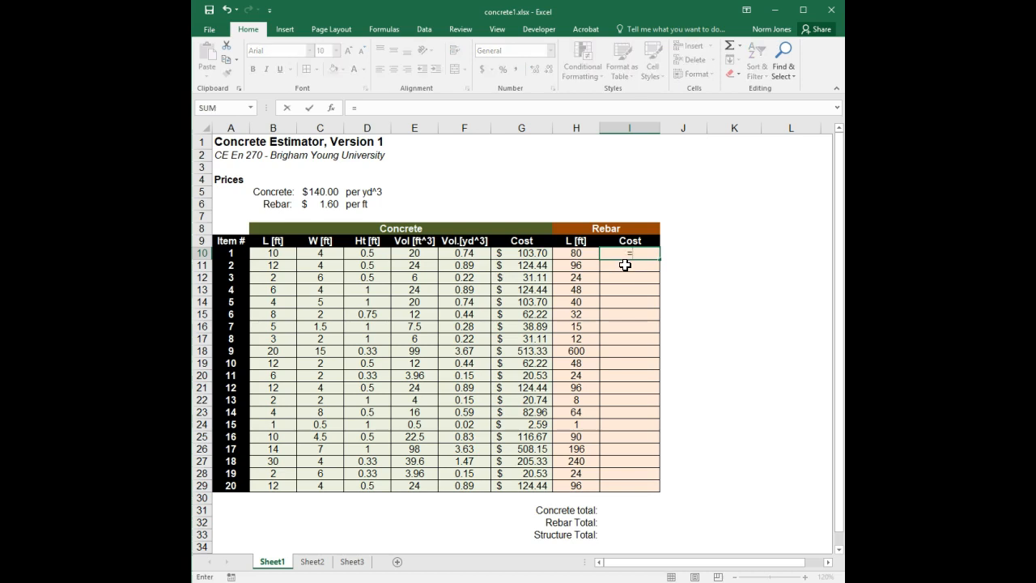
pyautogui.click(574, 254)
pyautogui.write('*')
pyautogui.click(332, 205)
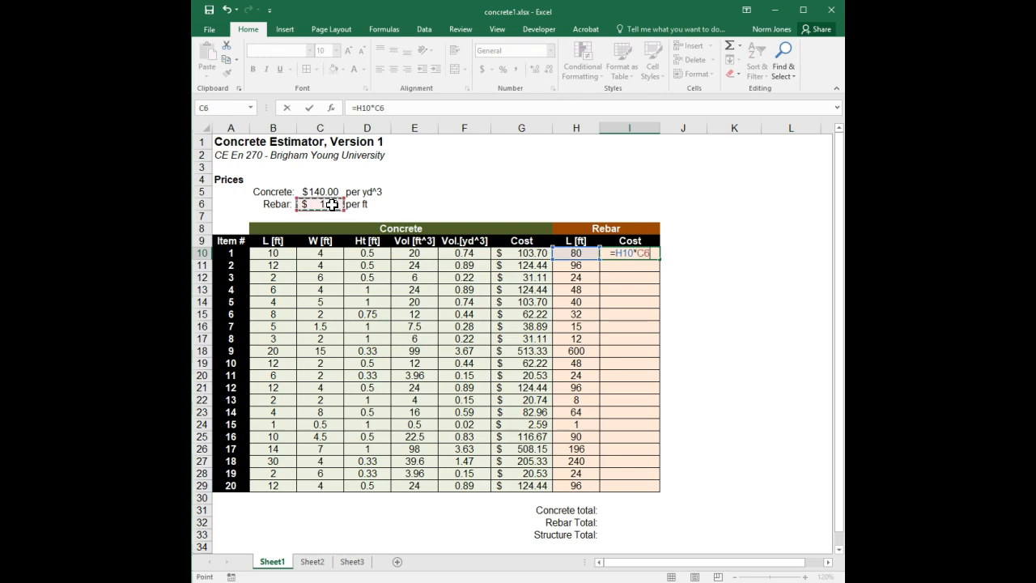
pyautogui.press('F4')
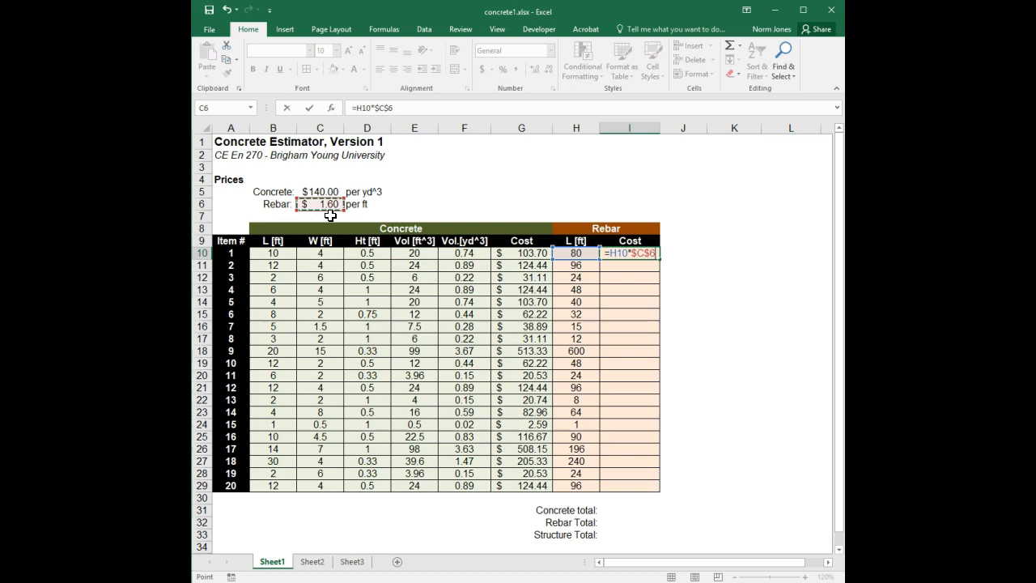
pyautogui.press('Return')
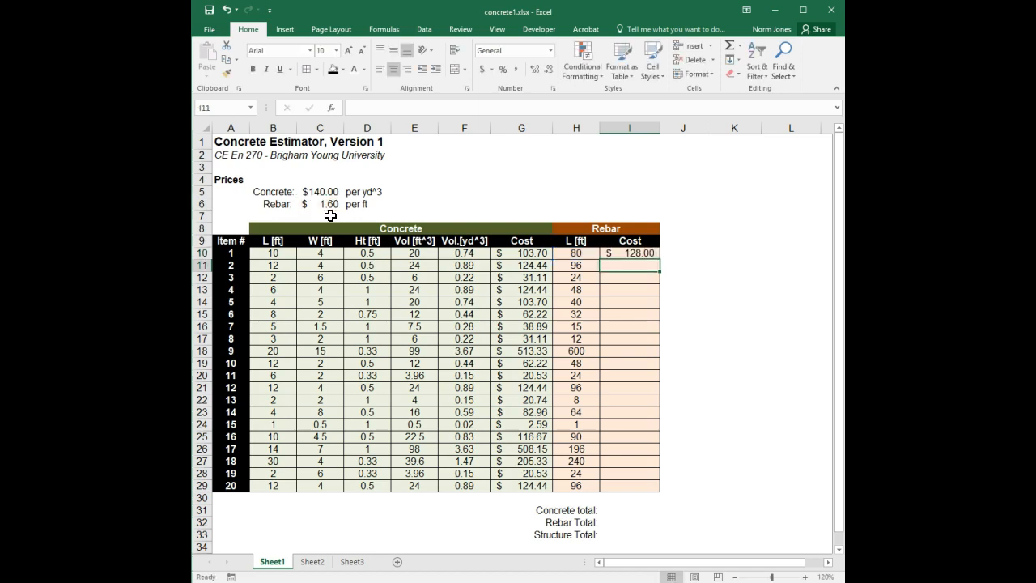
# Step: Fill the I10 rebar cost formula down to I29 and inspect the copied formula in I16
pyautogui.click(642, 252)
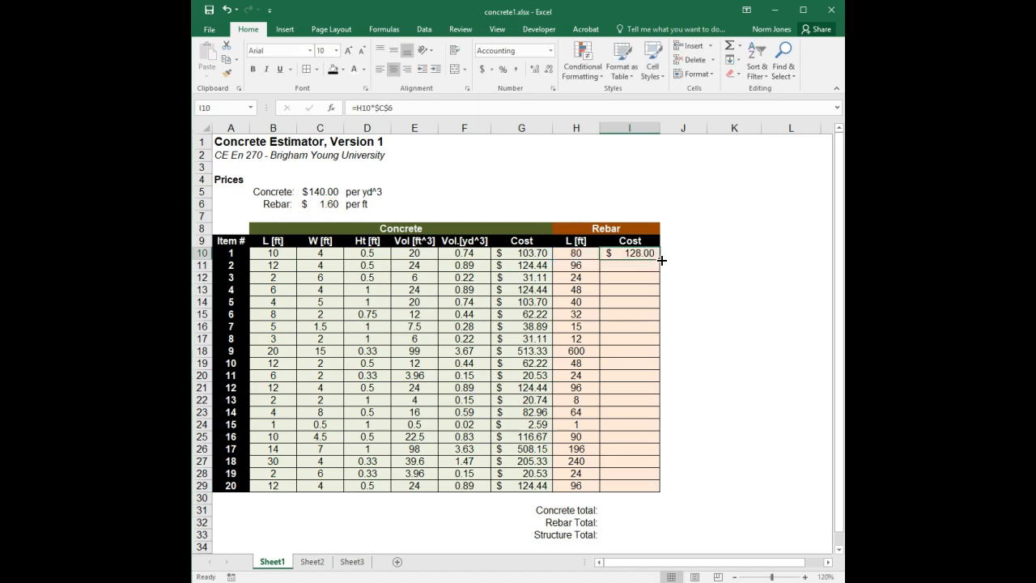
pyautogui.doubleClick(661, 260)
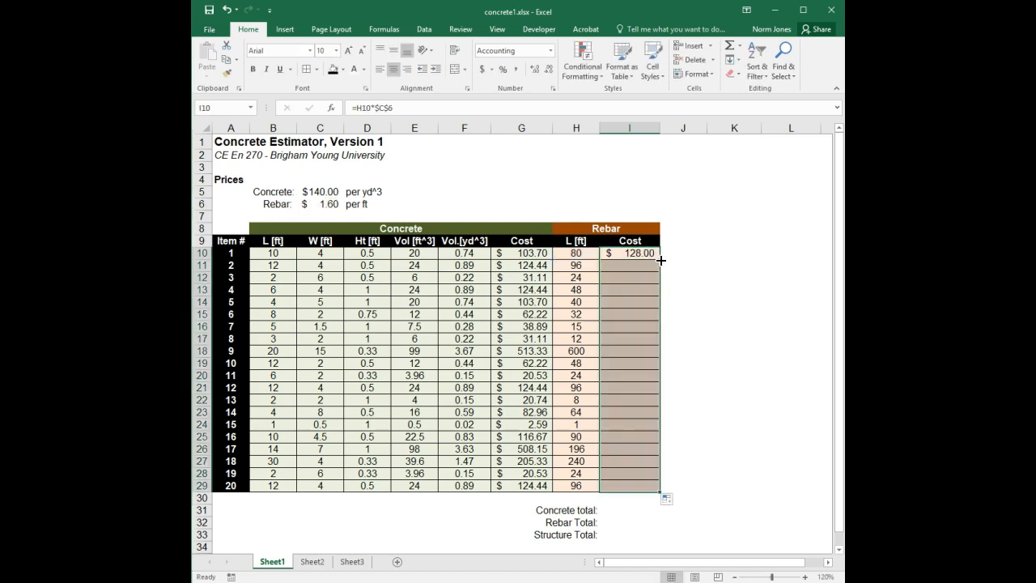
pyautogui.click(623, 324)
pyautogui.click(375, 107)
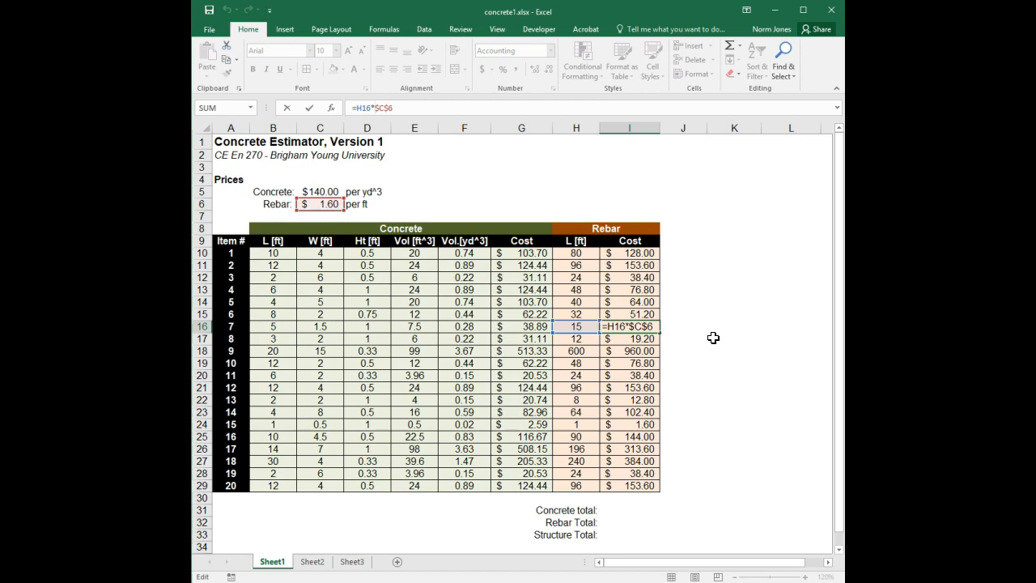
pyautogui.press('Return')
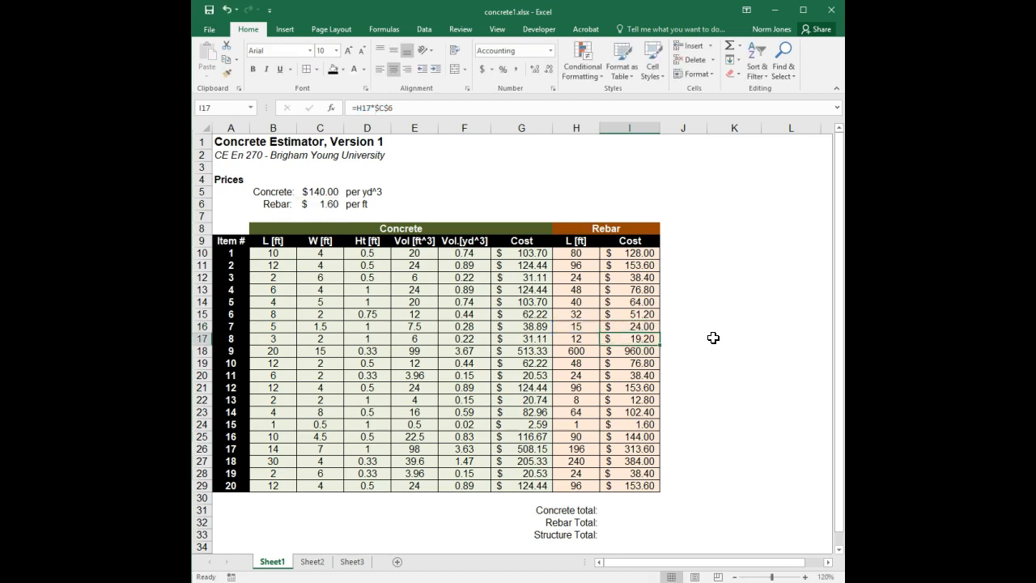
# Step: Enter =SUM(G10:G29) in I31 to total the concrete costs
pyautogui.click(628, 511)
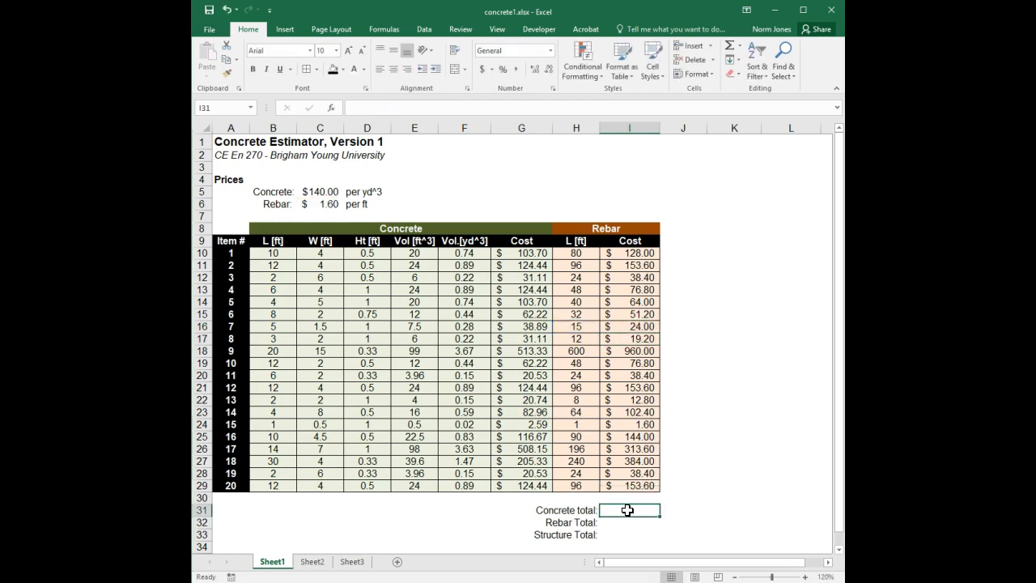
pyautogui.write('=sum(')
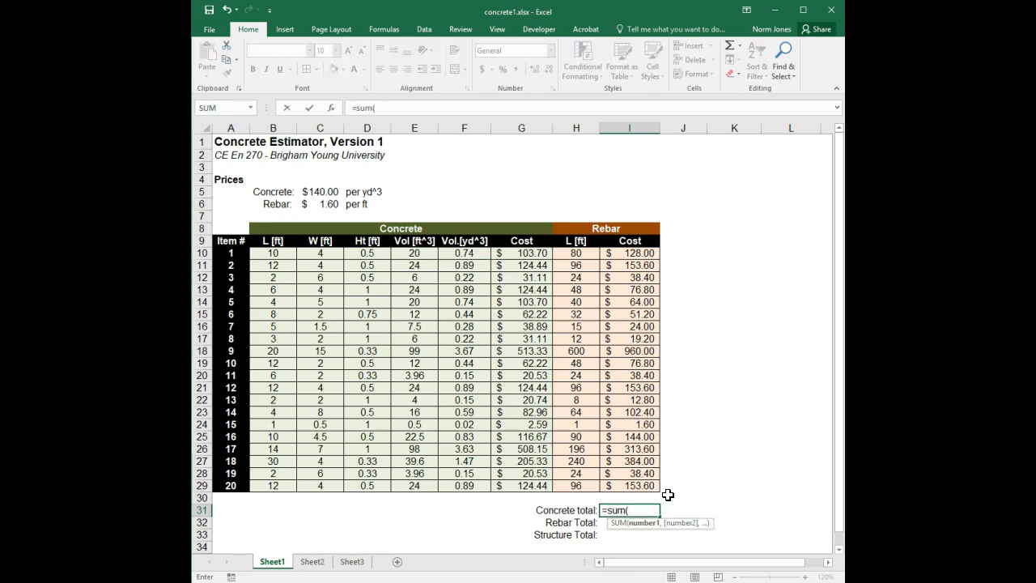
pyautogui.moveTo(641, 253); pyautogui.dragTo(639, 388)
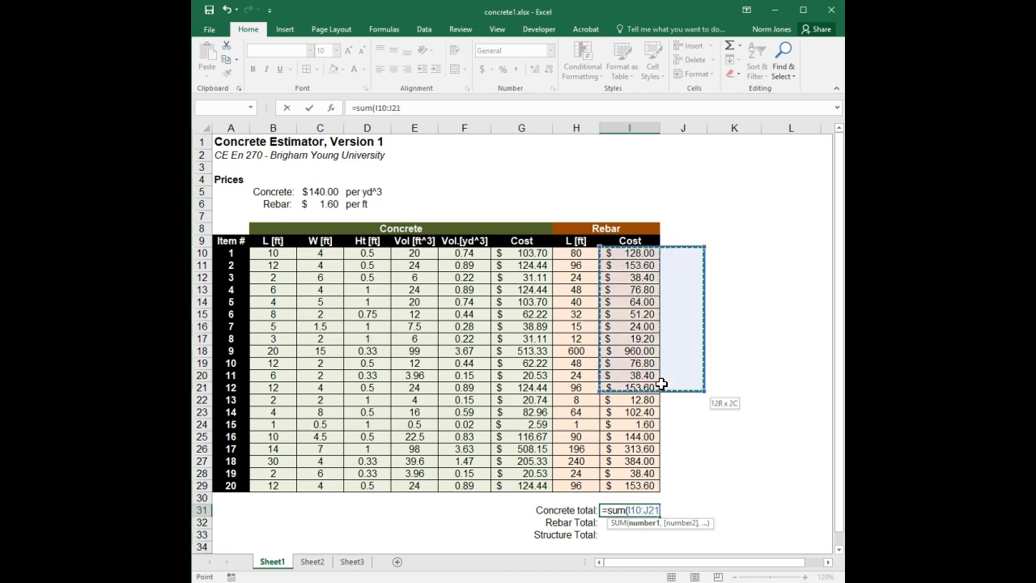
pyautogui.moveTo(530, 254); pyautogui.dragTo(531, 486)
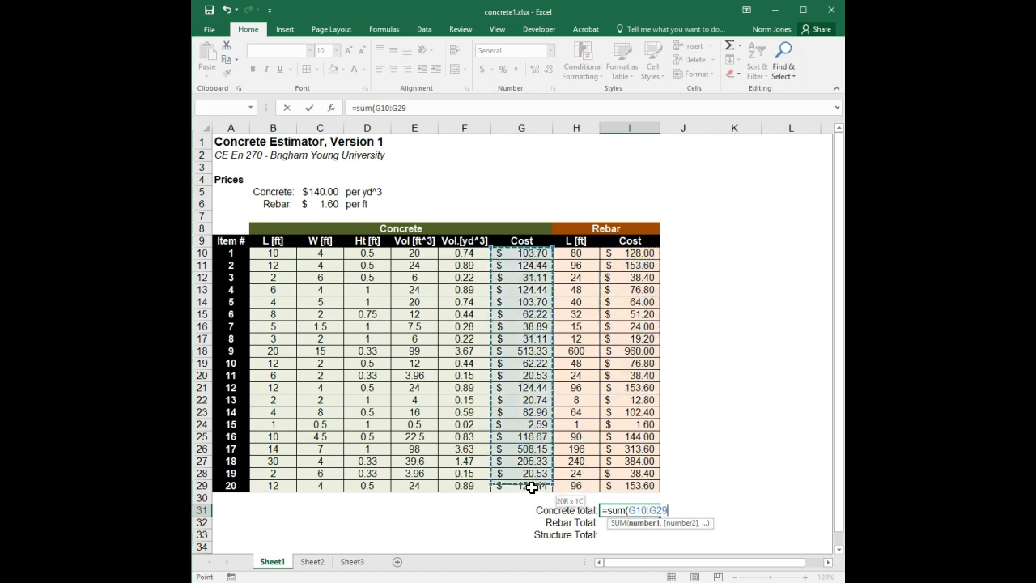
pyautogui.press('Return')
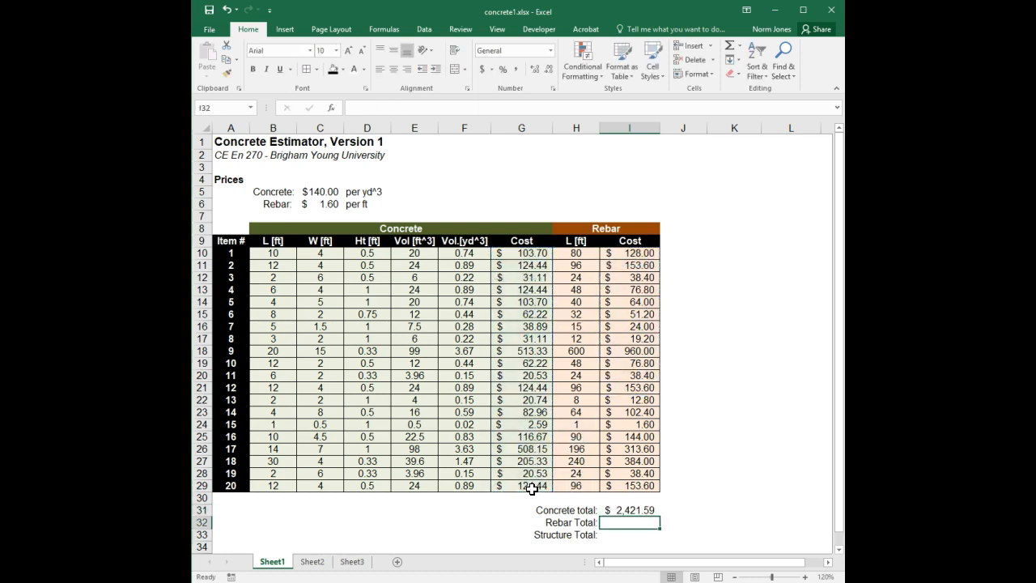
# Step: Enter =SUM(I10:I29) in I32 to total the rebar costs
pyautogui.write('=sum(')
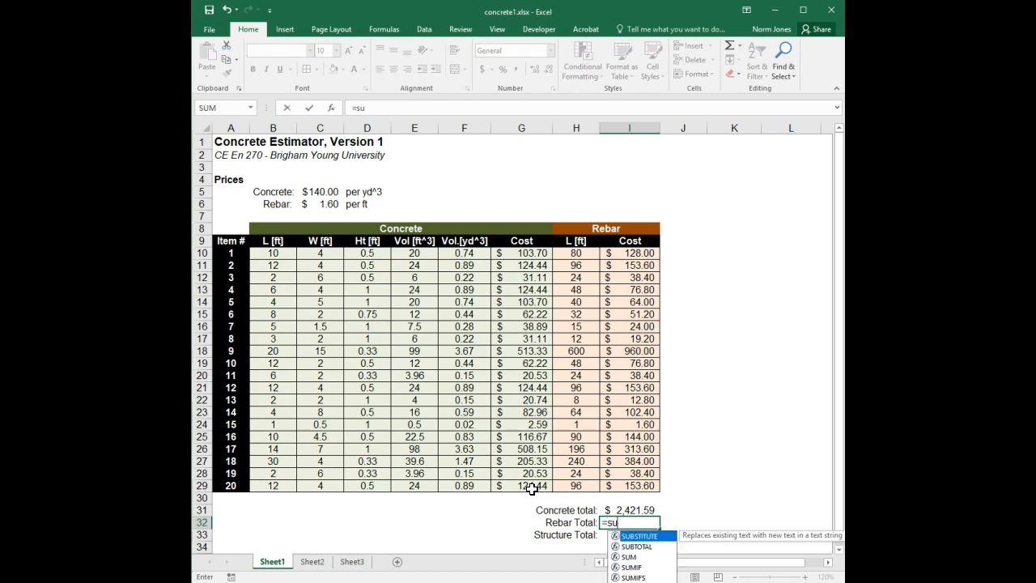
pyautogui.moveTo(628, 254); pyautogui.dragTo(637, 484)
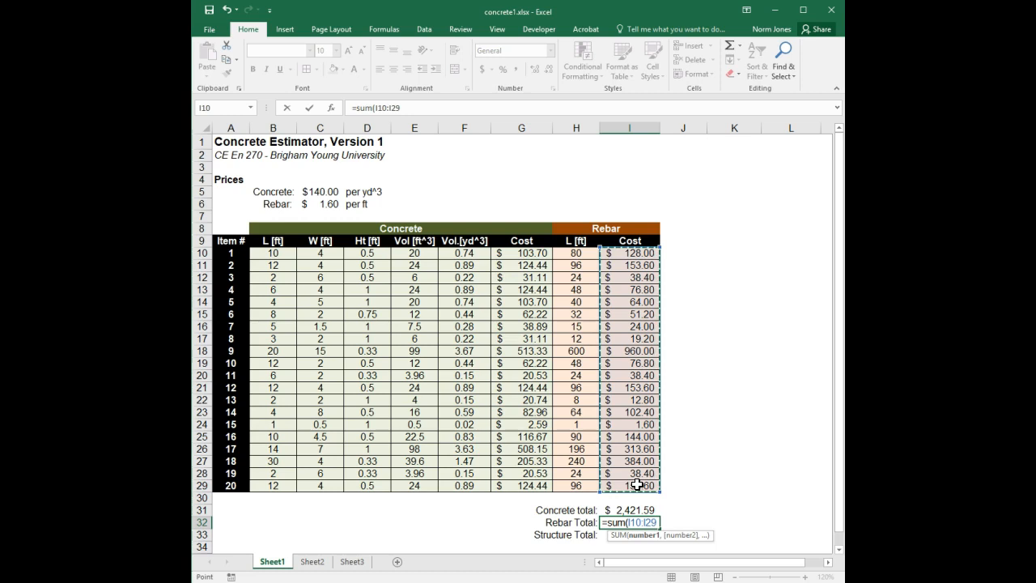
pyautogui.press('Return')
# Step: Enter =I31+I32 in I33 to compute the structure total
pyautogui.write('=')
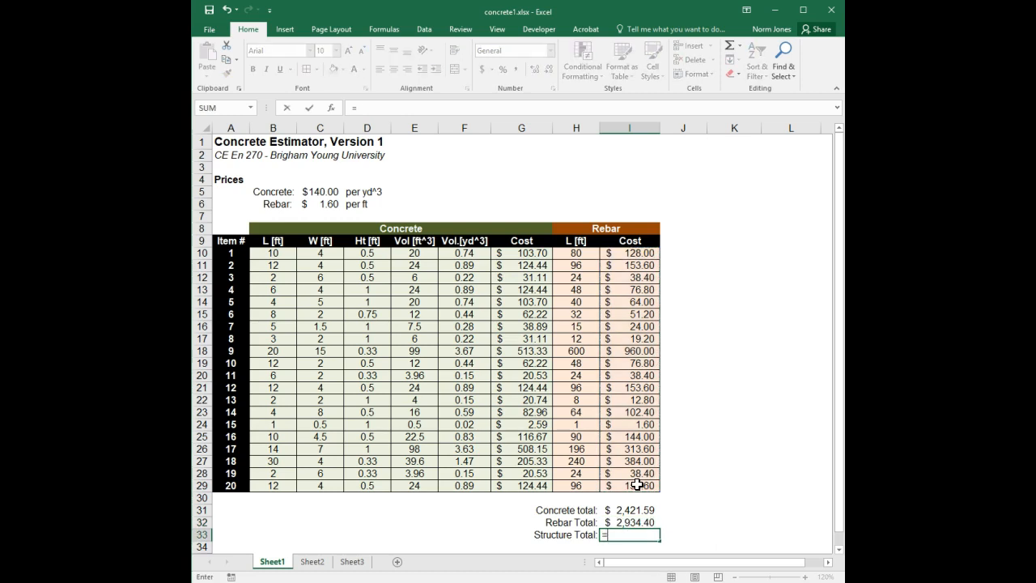
pyautogui.click(641, 510)
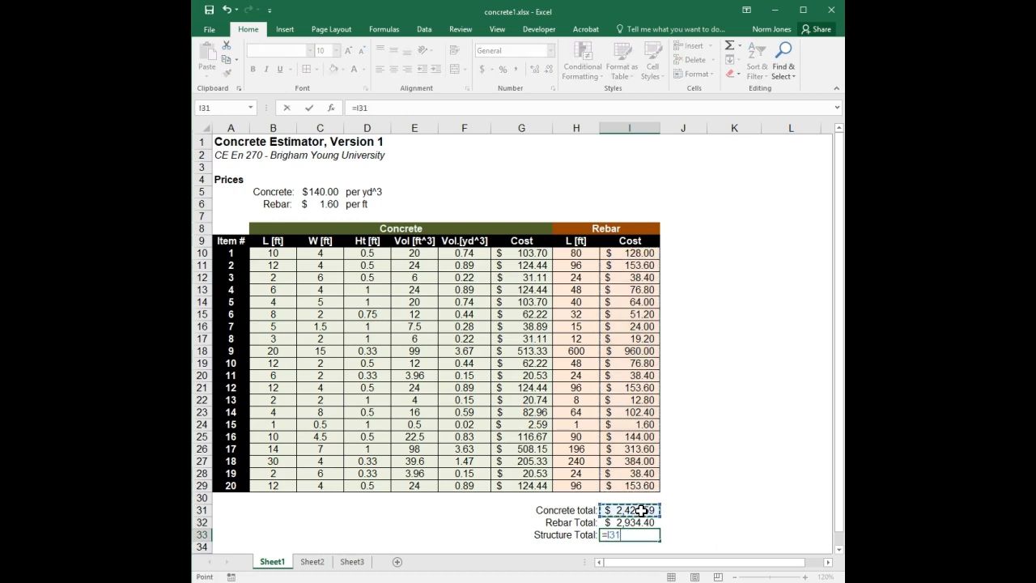
pyautogui.write('+')
pyautogui.click(641, 522)
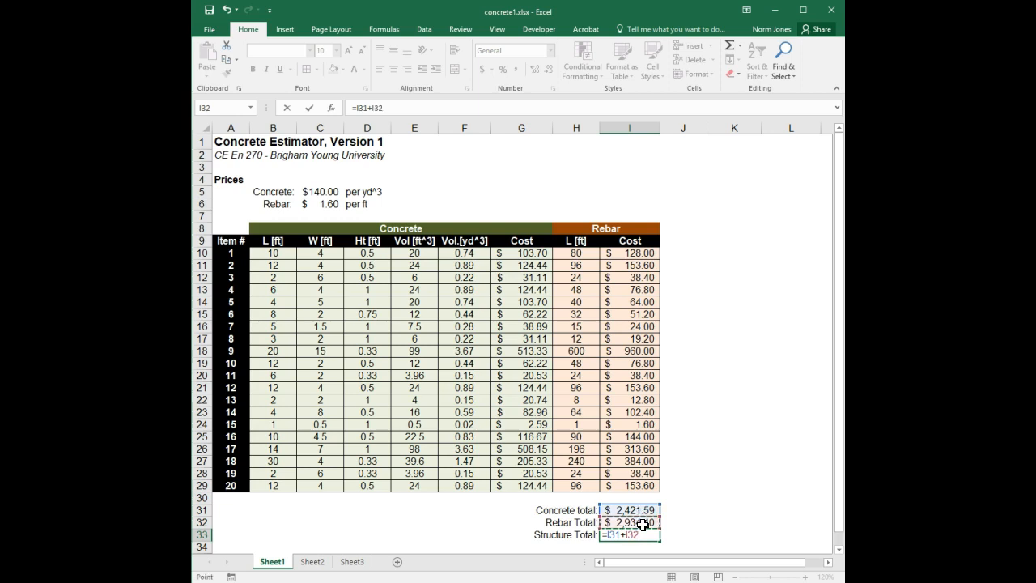
pyautogui.press('Return')
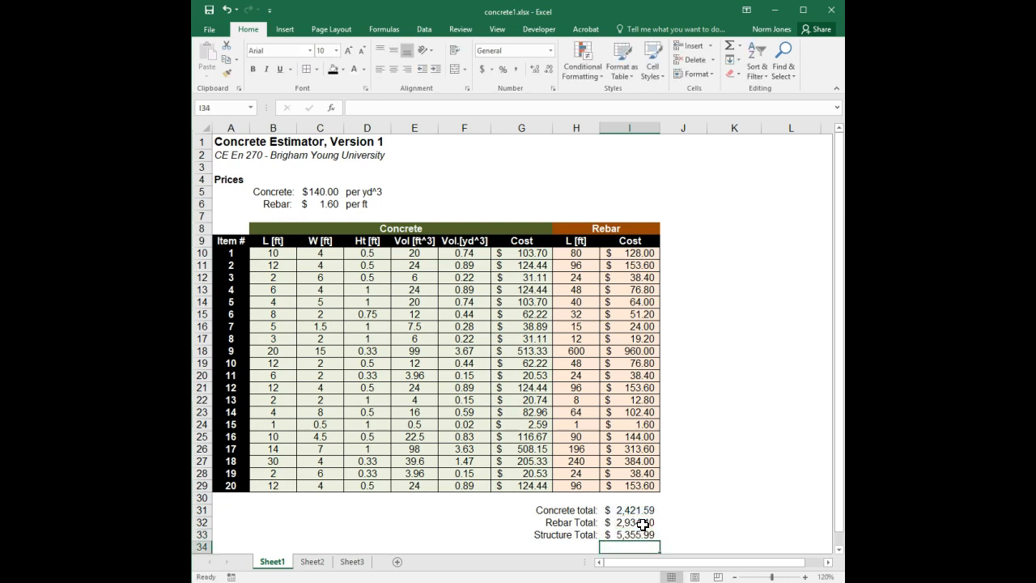
pyautogui.click(723, 476)
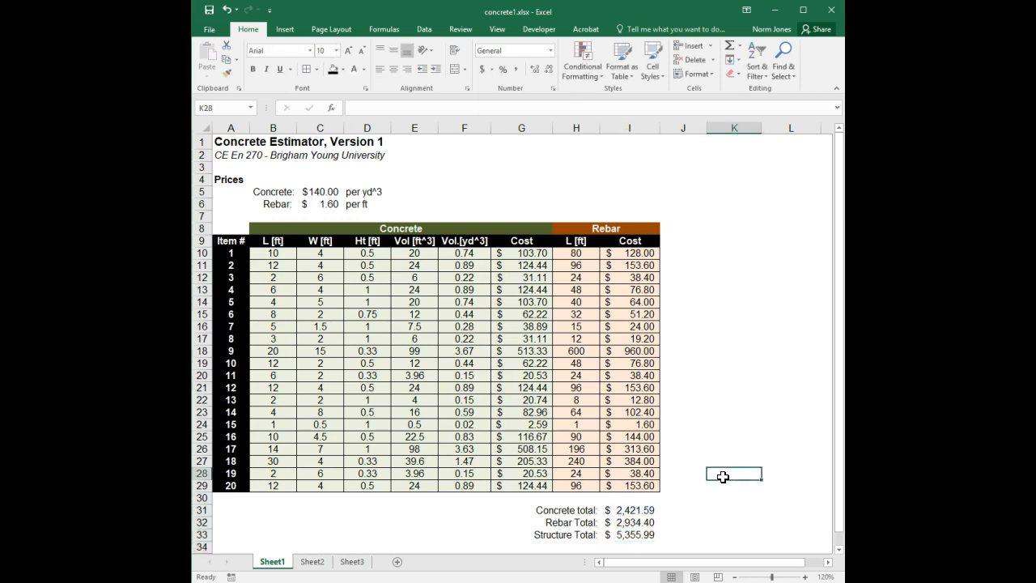